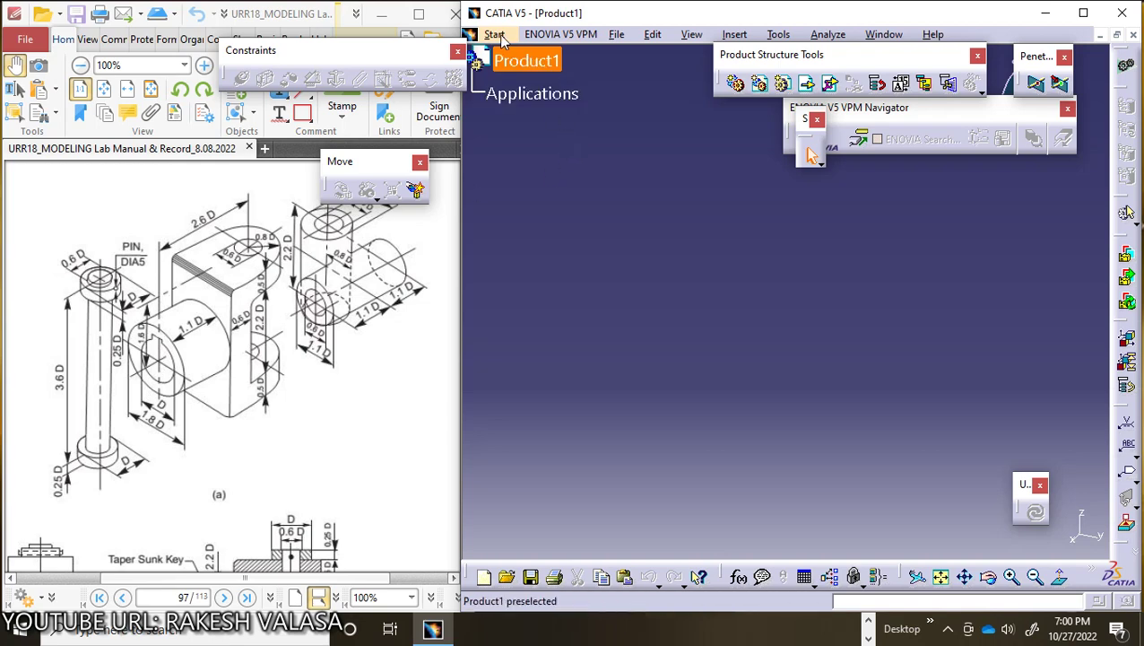
Add a new part to the product in the Part Design workbench.
click(495, 35)
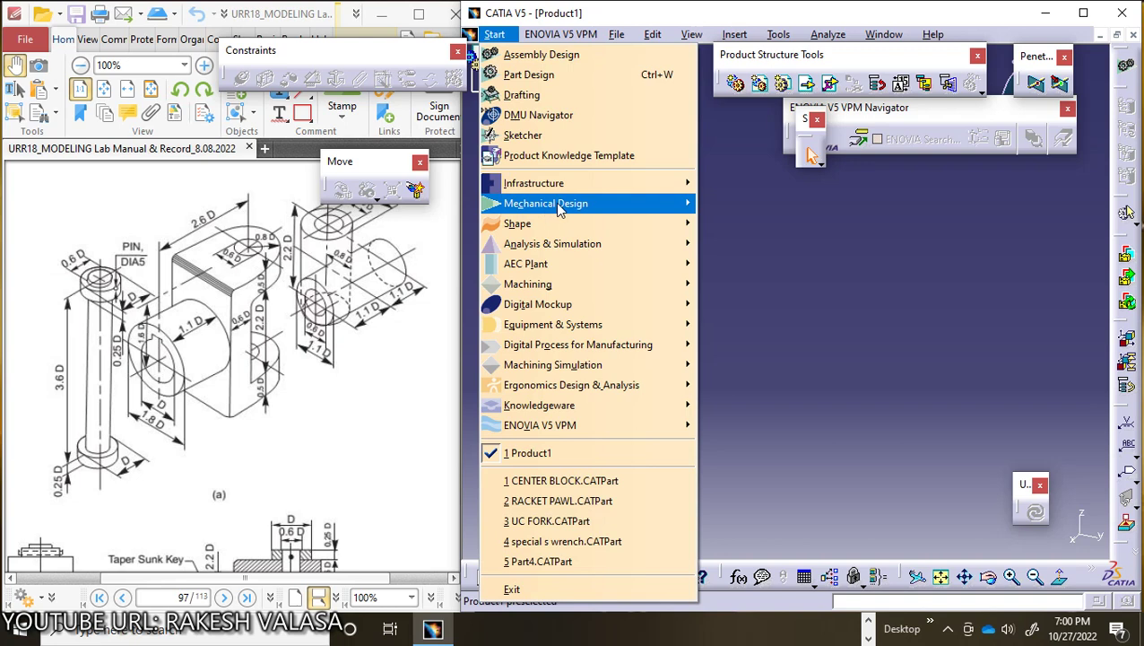
mouse_move(552, 206)
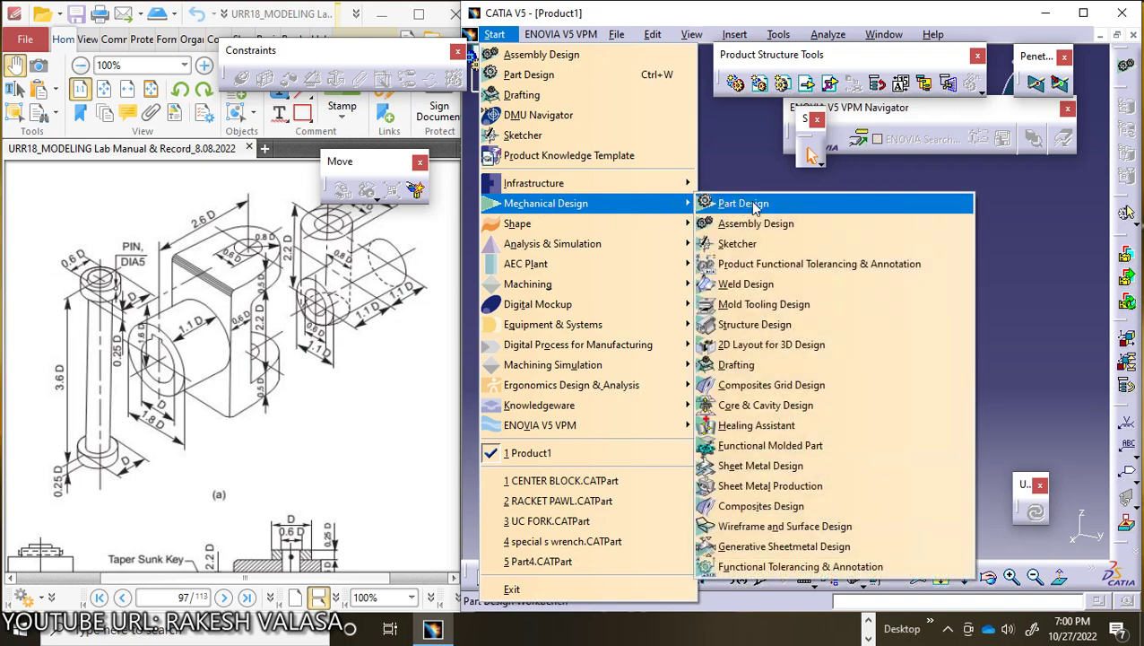
click(753, 206)
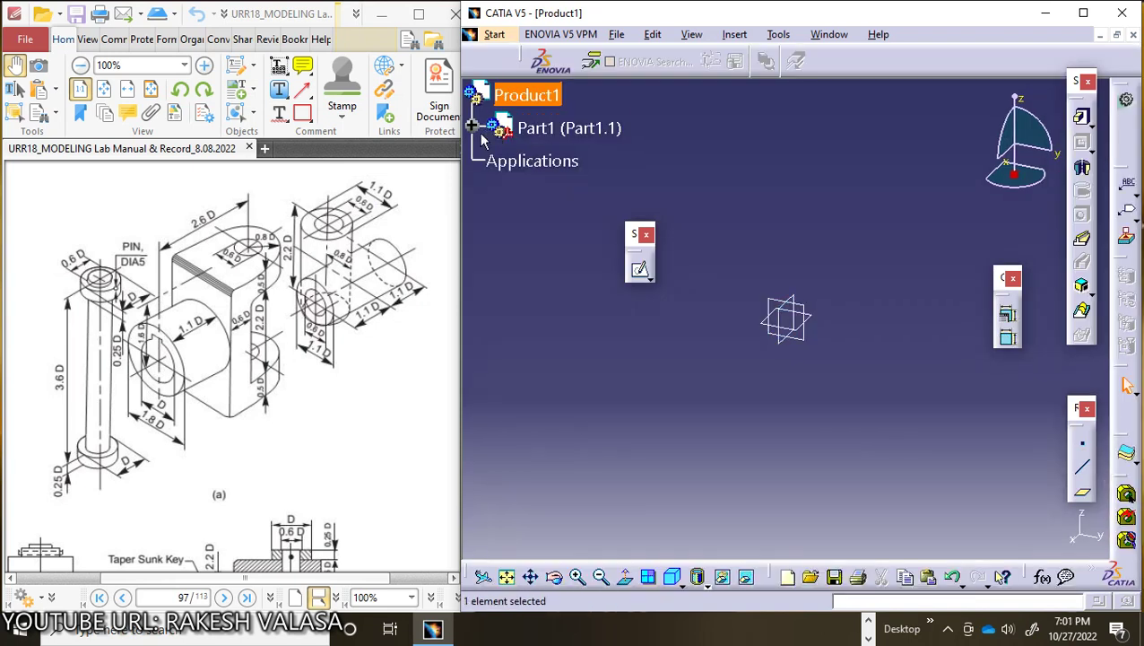
Expand the new part in the specification tree and open a sketch on its yz plane.
click(472, 126)
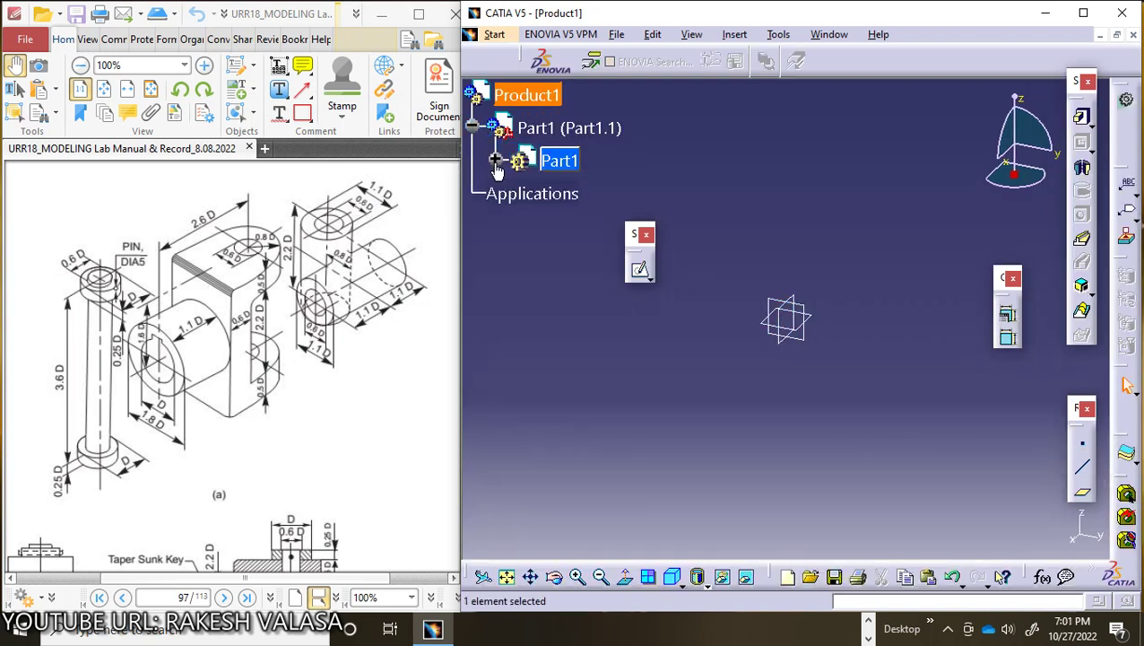
click(495, 161)
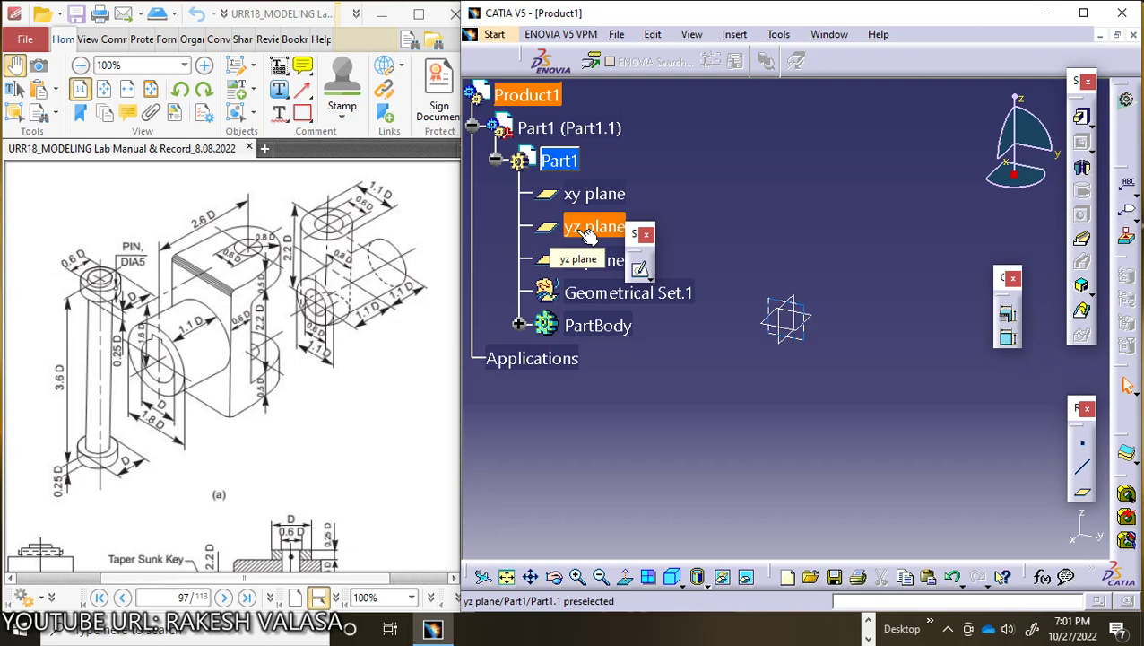
click(587, 229)
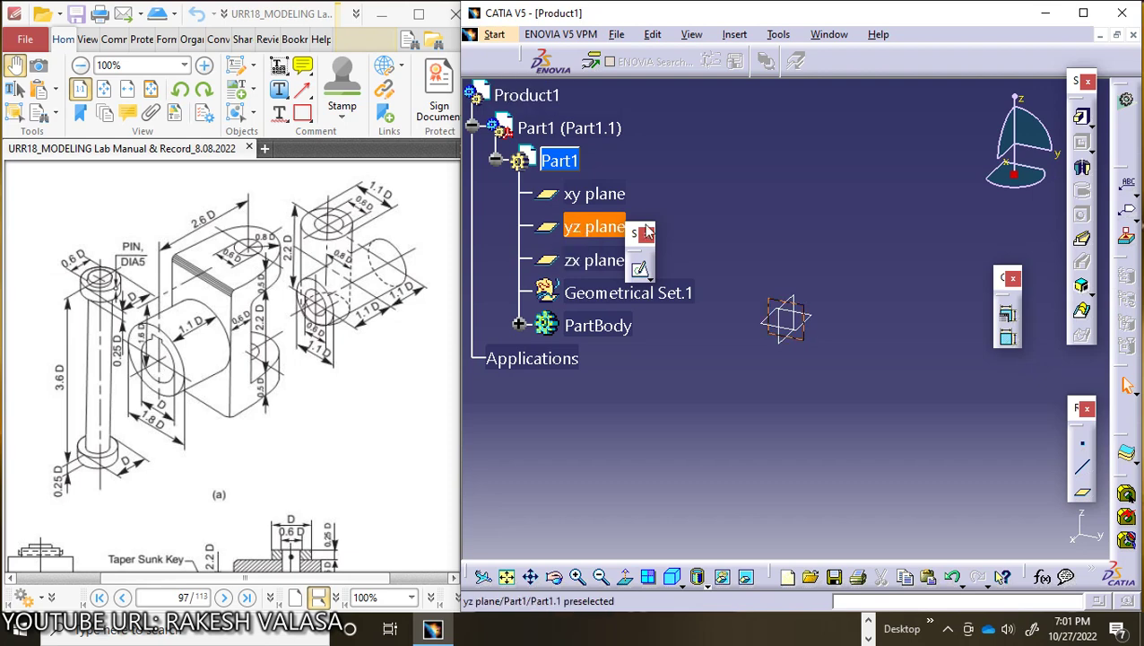
mouse_move(639, 235)
mouse_down()
mouse_move(881, 111)
mouse_move(907, 112)
mouse_up()
click(909, 150)
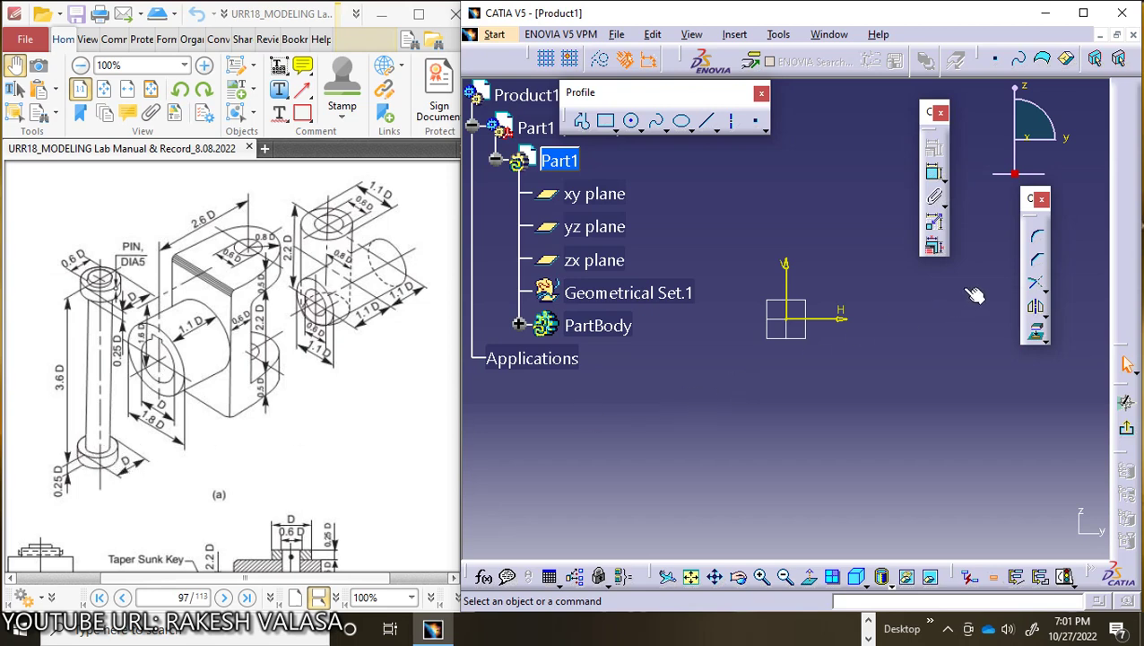
Draw a circle about 74 mm in diameter centred on the sketch origin.
click(631, 121)
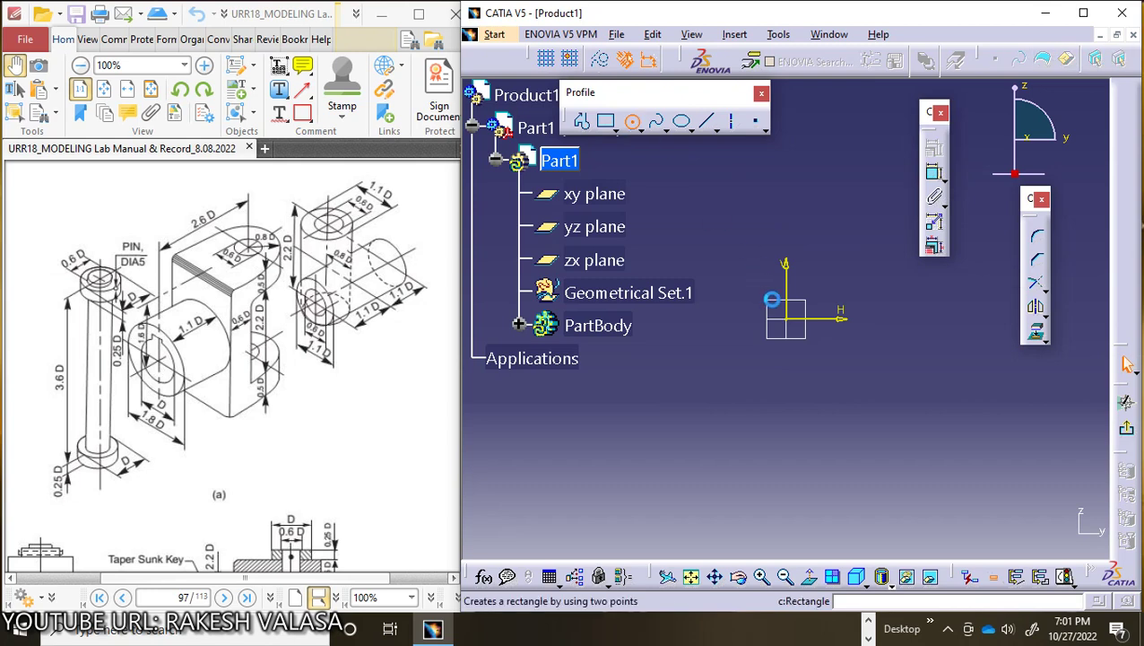
click(794, 328)
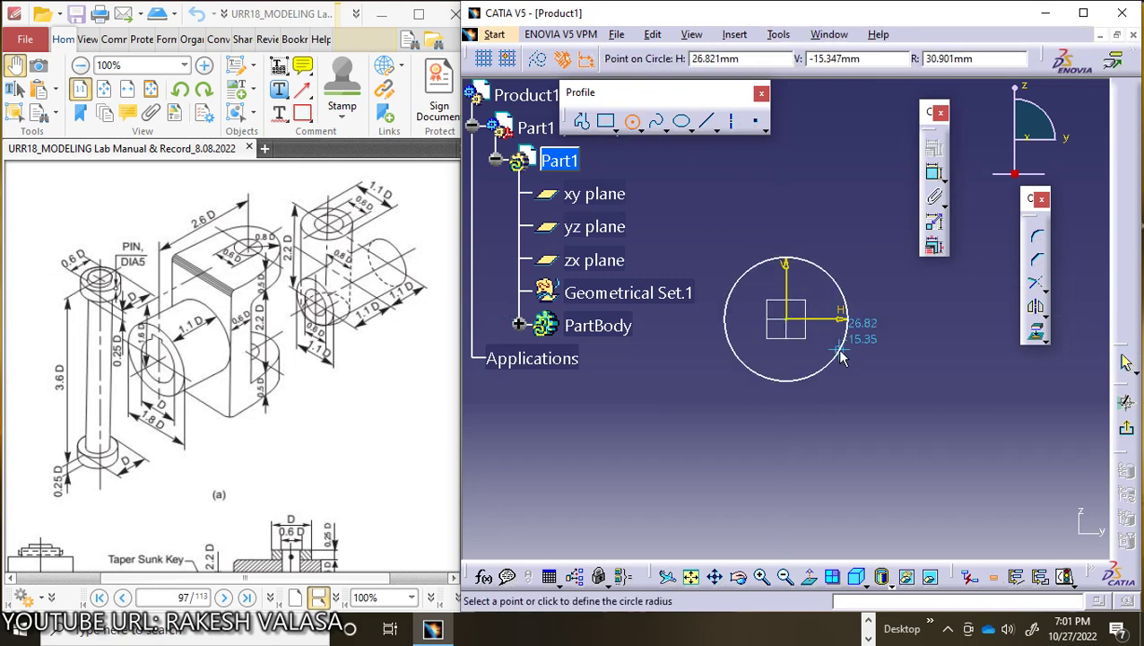
click(848, 360)
Constrain the circle's diameter to 50 mm and exit the sketch.
click(934, 172)
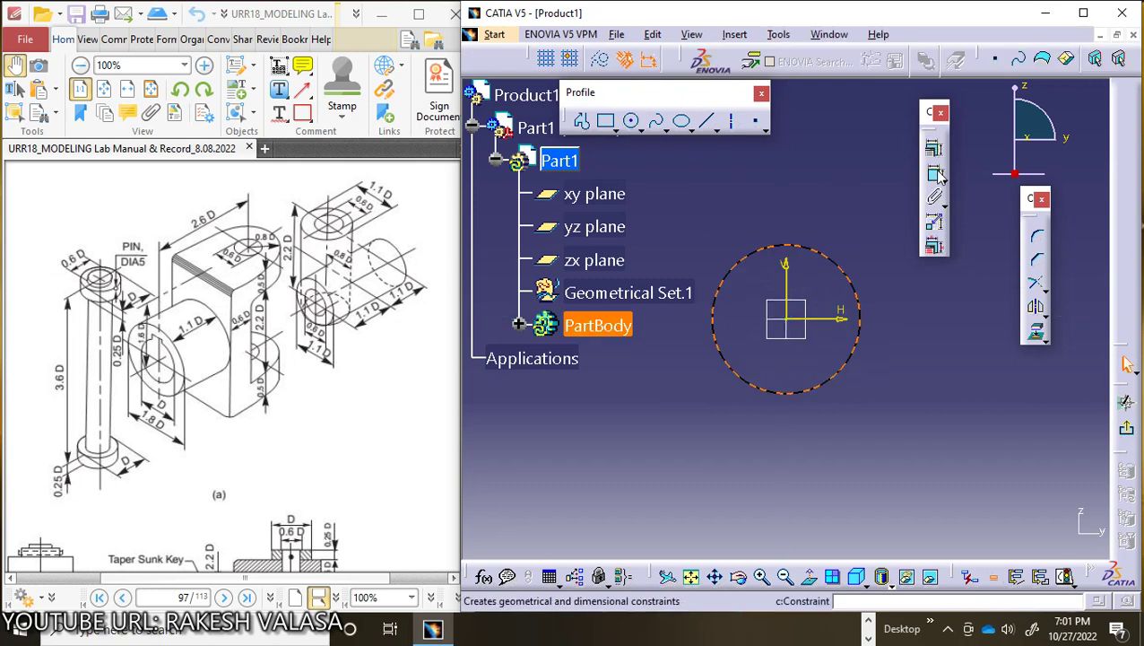
click(911, 398)
double_click(901, 387)
text(50)
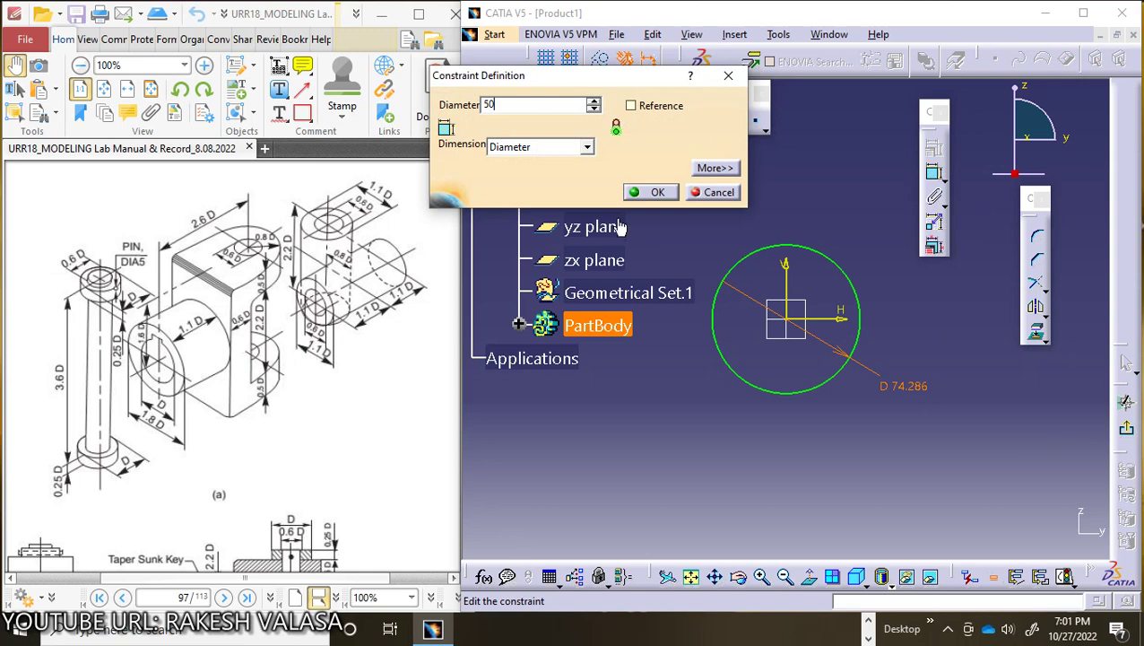
click(651, 192)
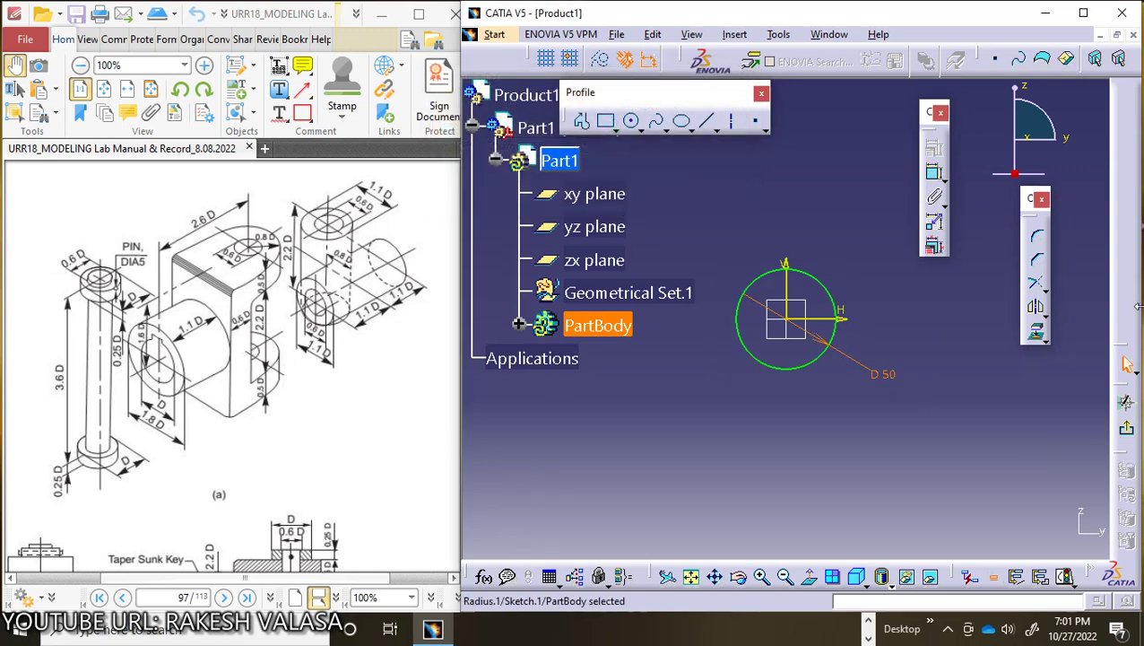
click(1129, 433)
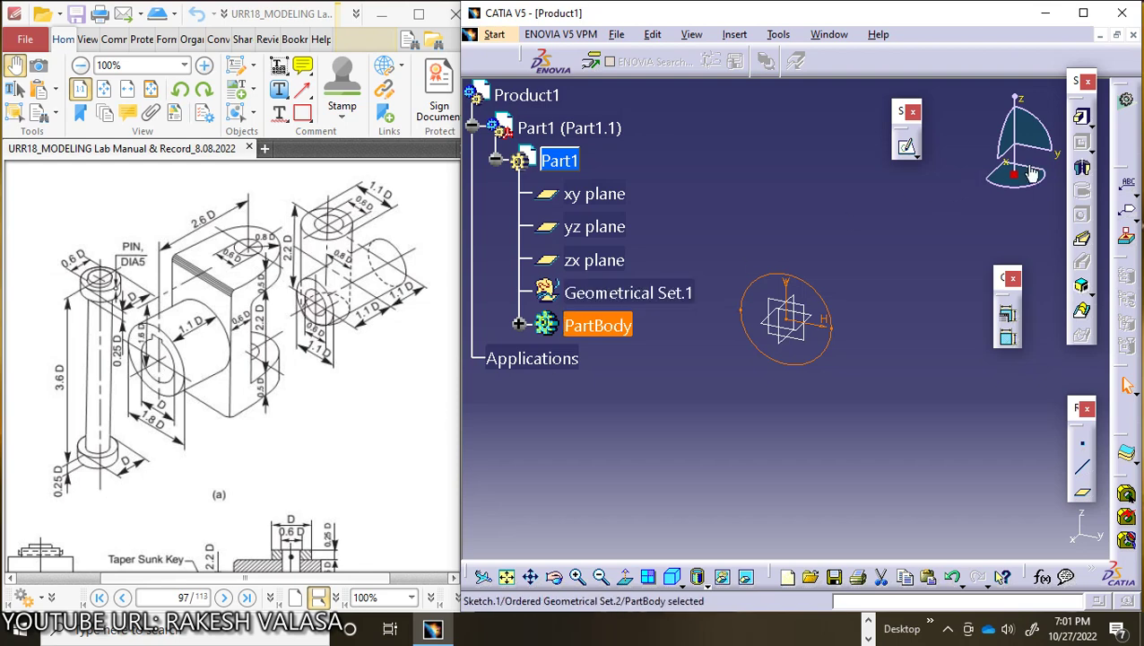
Pad the 50 mm circle to a length of 12.5 mm to form the pin's head.
click(1083, 120)
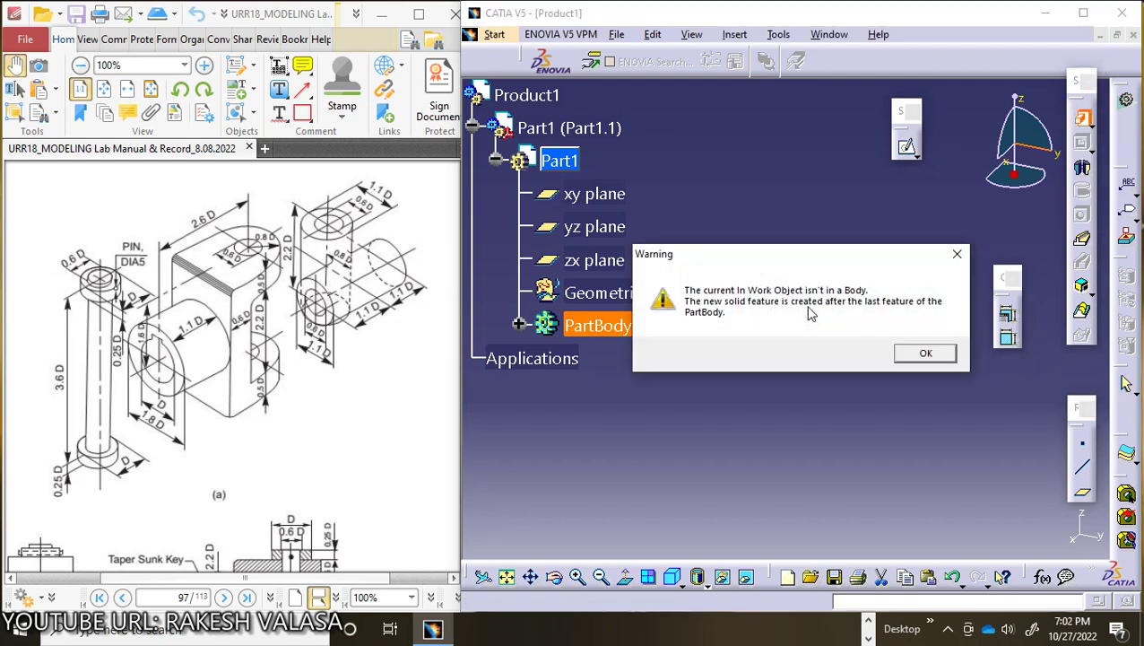
click(917, 358)
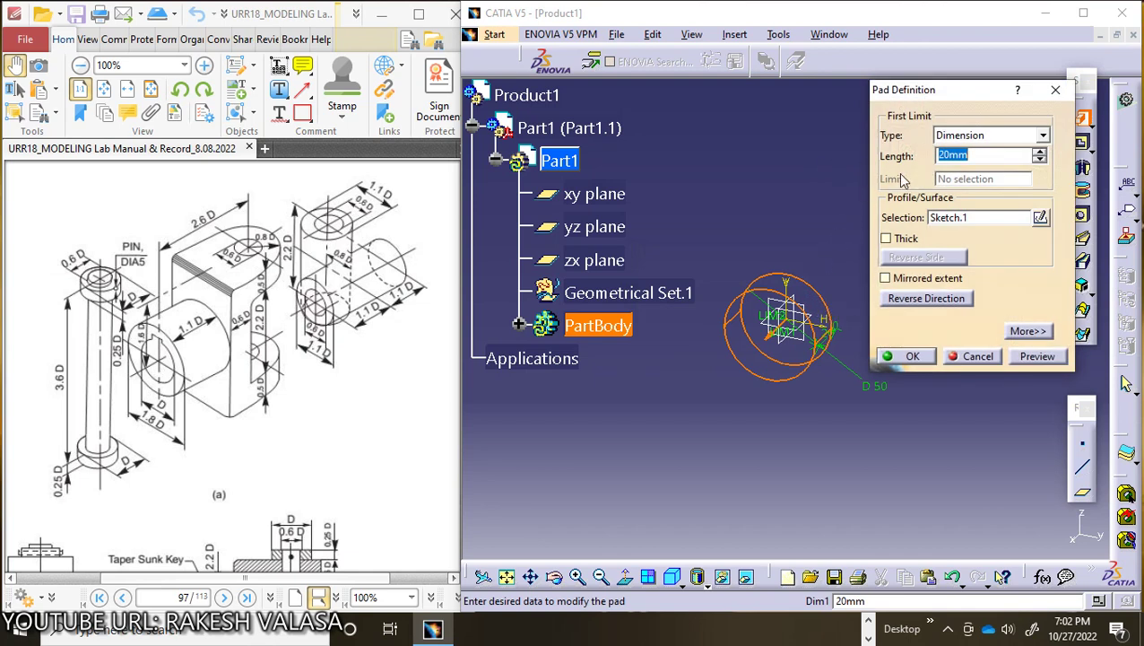
text(12.5)
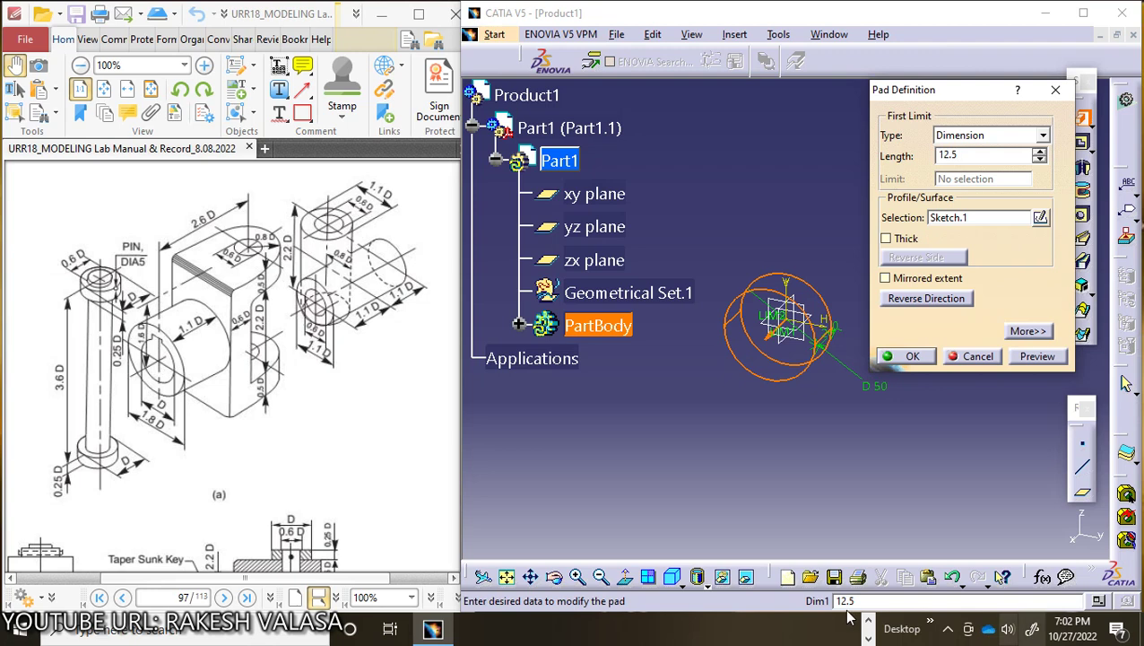
click(901, 355)
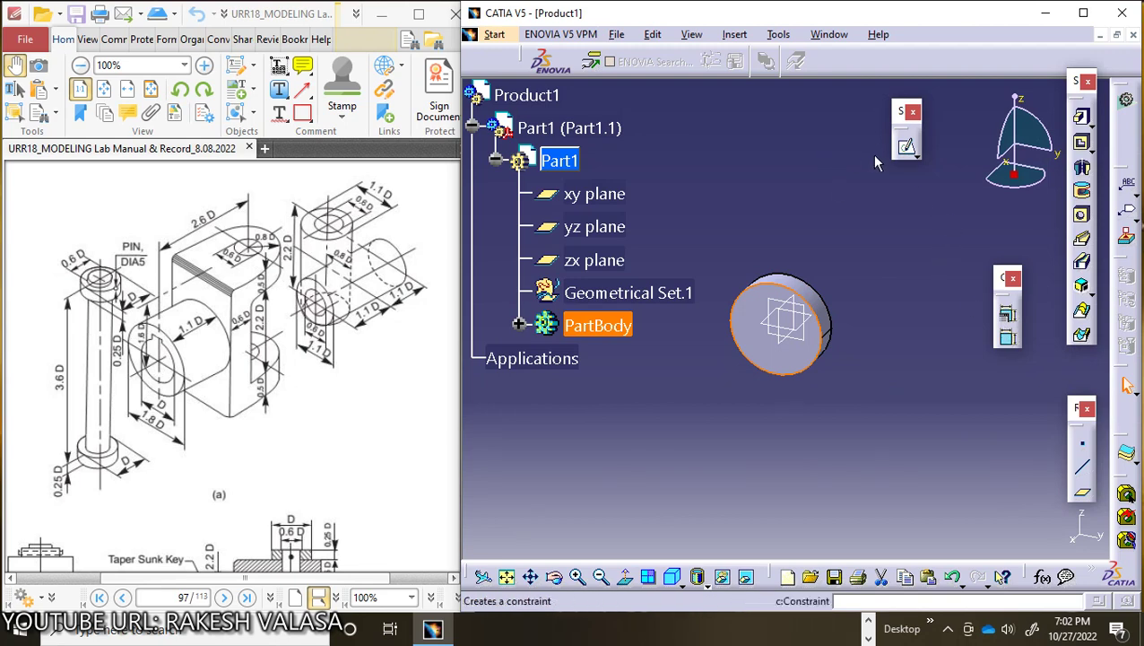
Sketch a concentric circle about 35 mm in diameter on the front face of the pin's head.
click(908, 150)
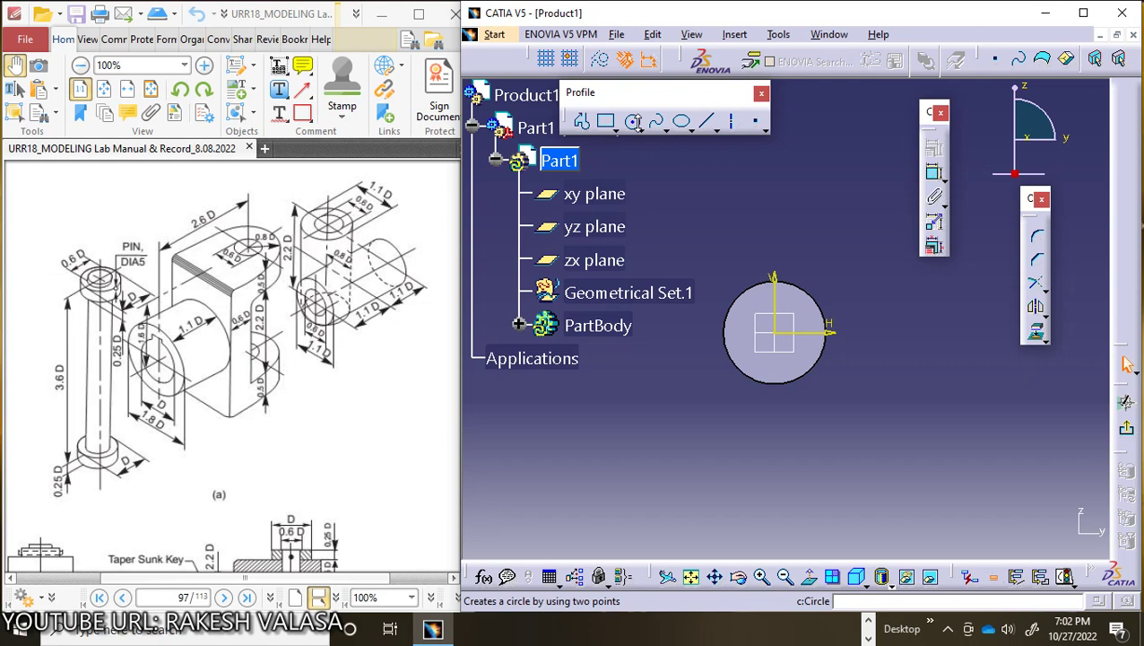
click(633, 127)
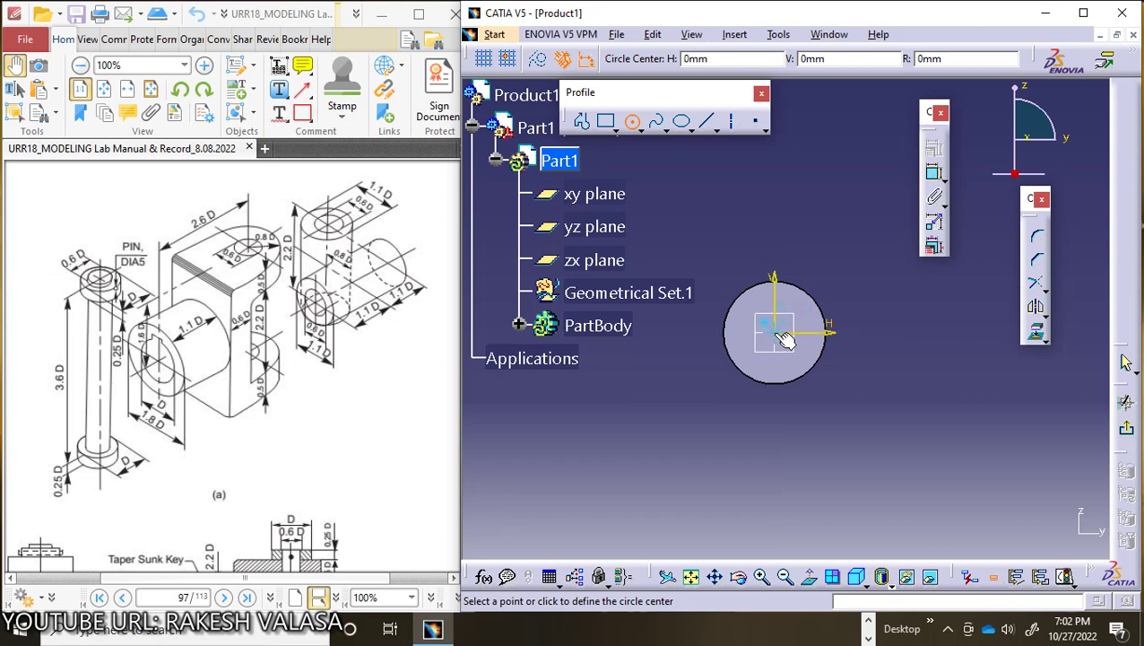
click(783, 339)
click(819, 357)
Constrain the inner circle's diameter to 30 mm and exit the sketch.
click(933, 194)
click(800, 355)
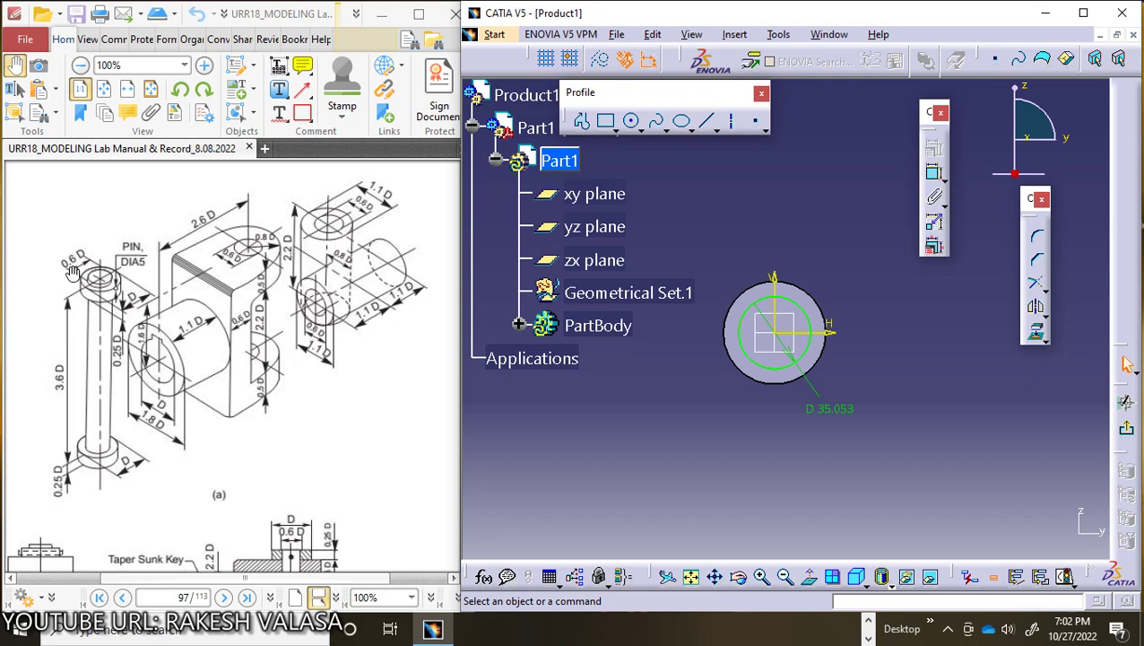
double_click(834, 414)
text(30)
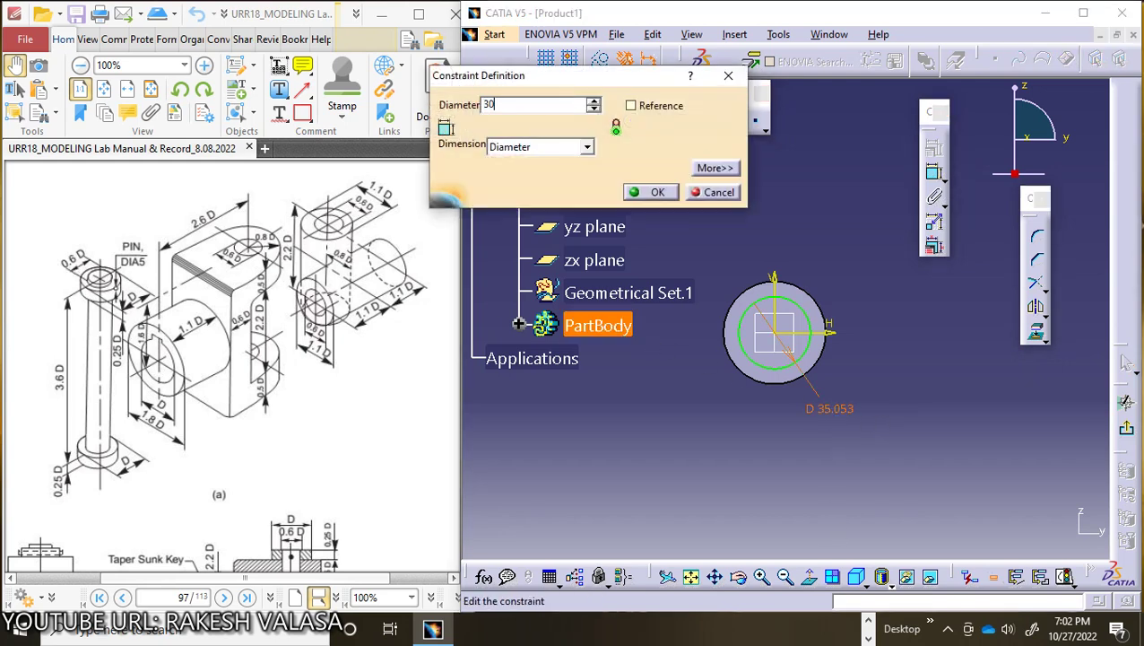
key(Return)
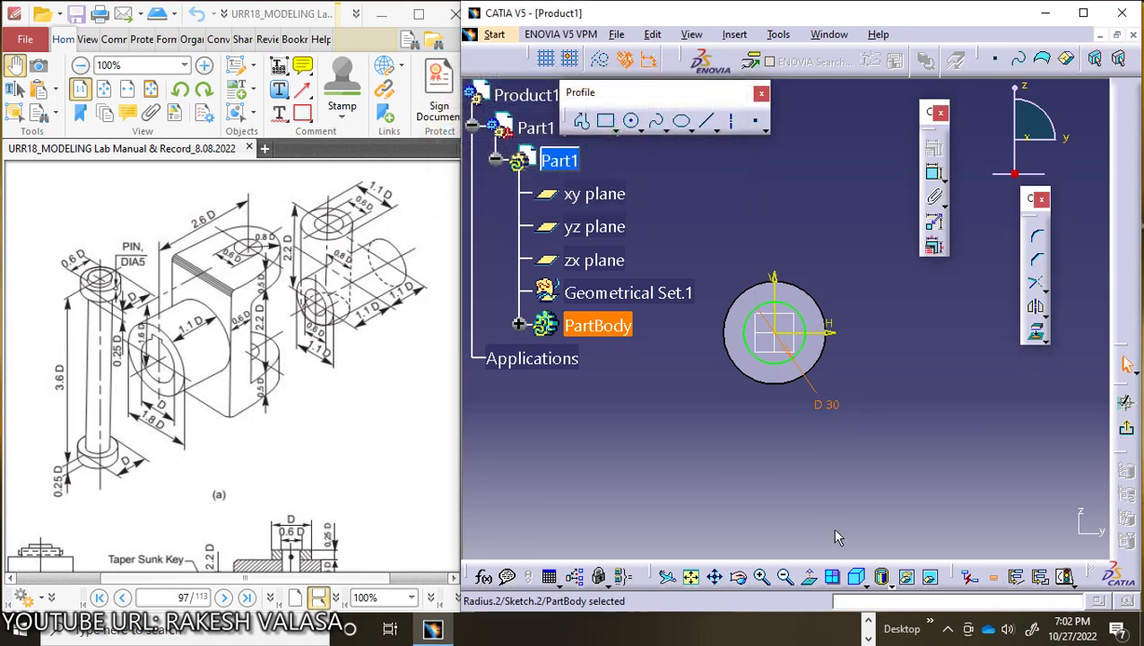
click(1129, 434)
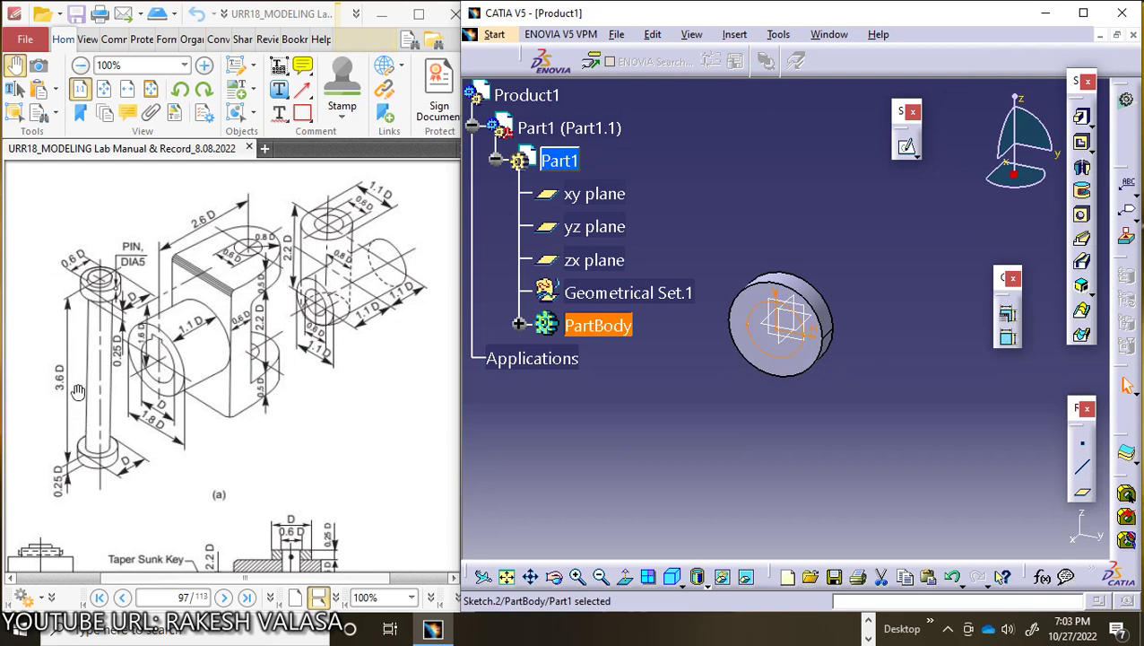
Pad the 30 mm circle to a length of 180 mm to form the pin's shank.
click(1083, 120)
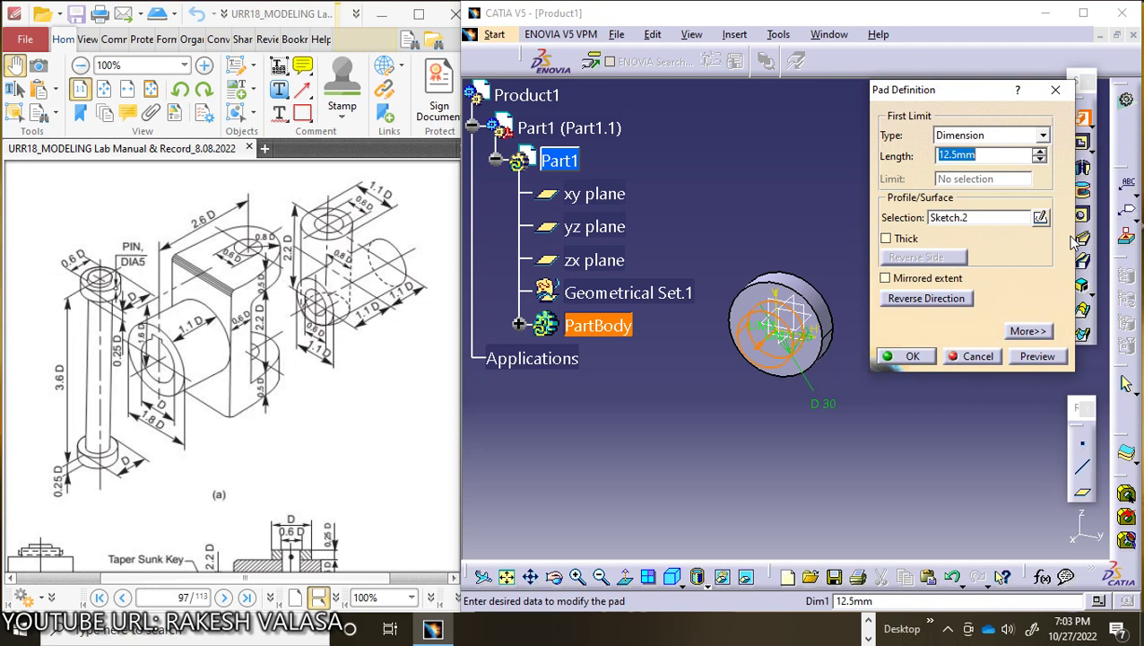
text(180)
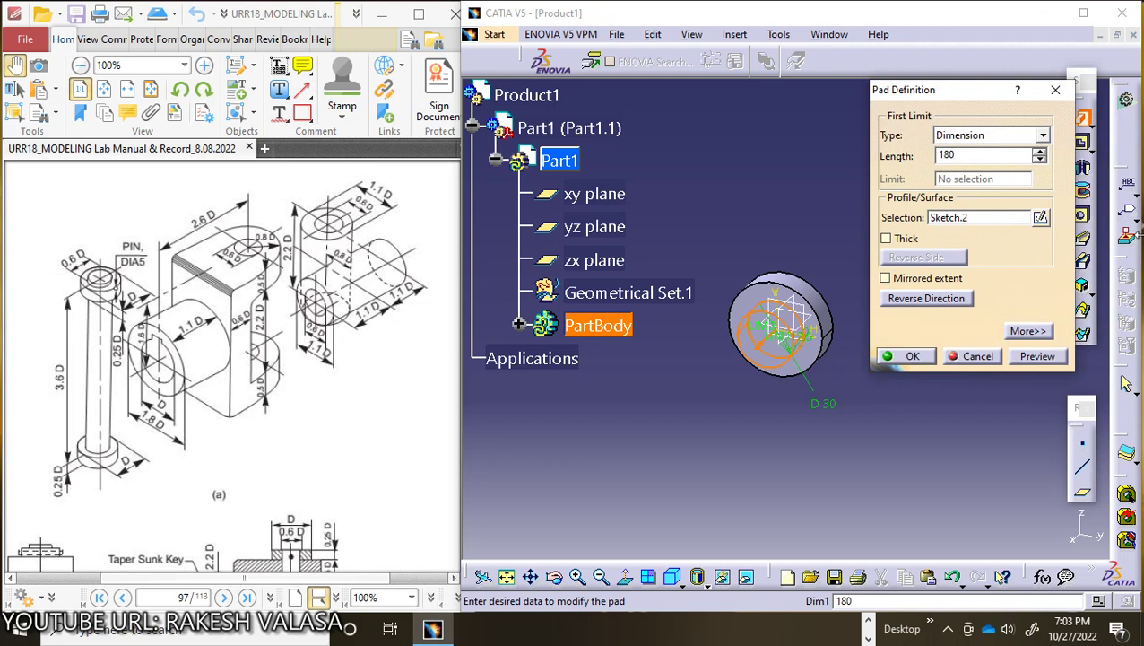
click(899, 358)
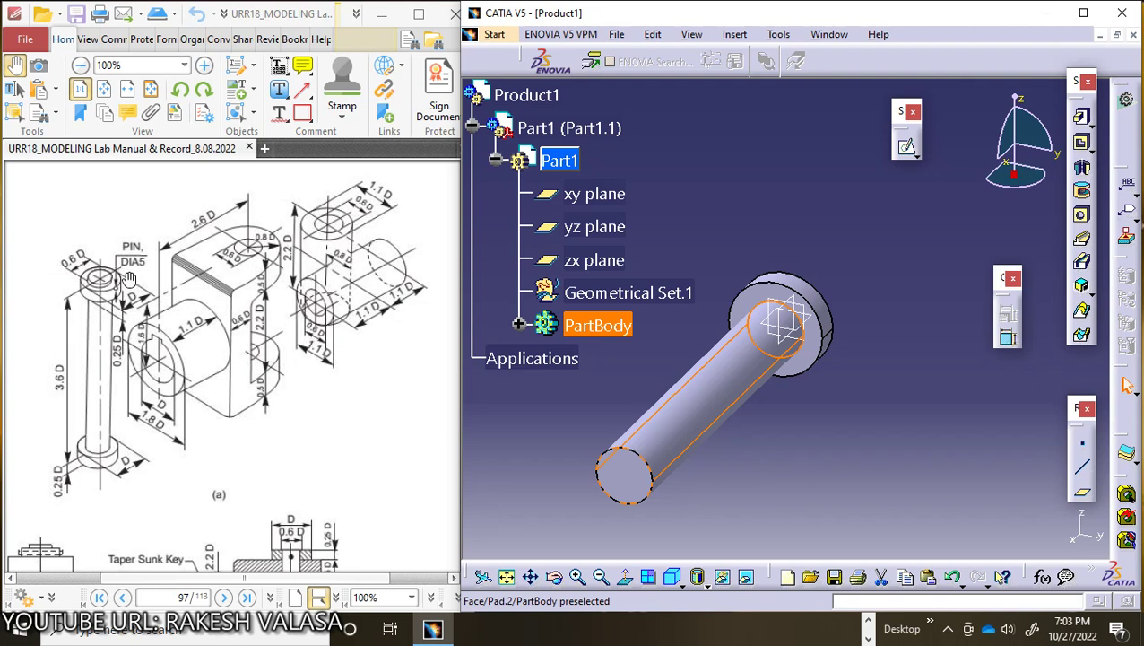
On the zx plane, sketch a circle about 16 mm in diameter centred on the shank's axis near its free end.
click(741, 400)
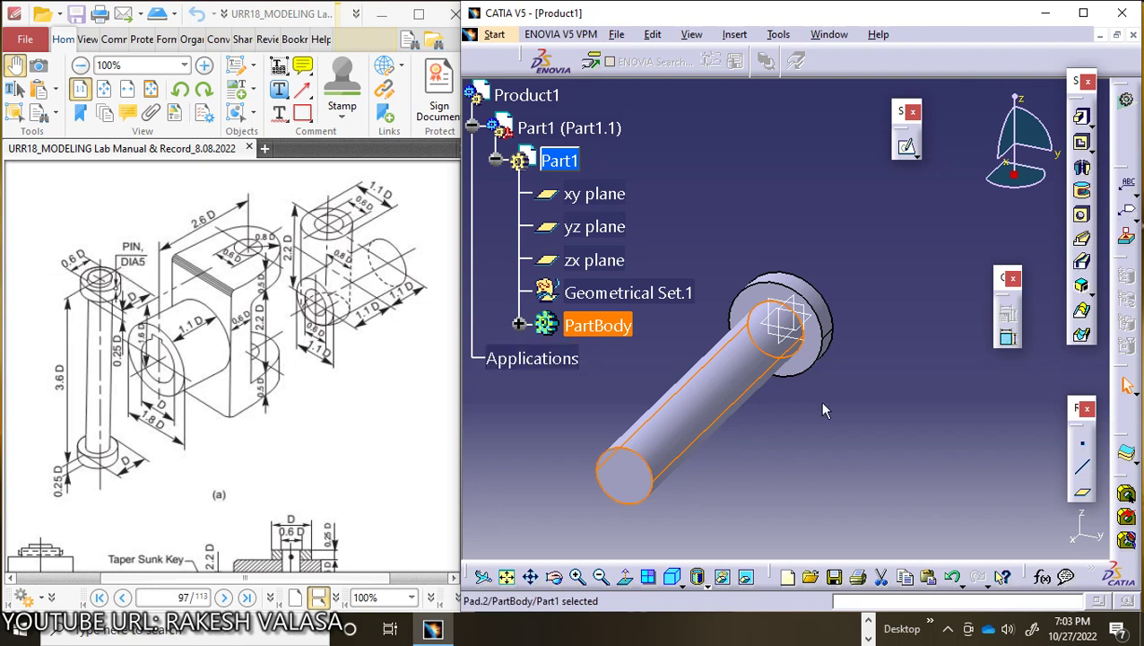
click(583, 262)
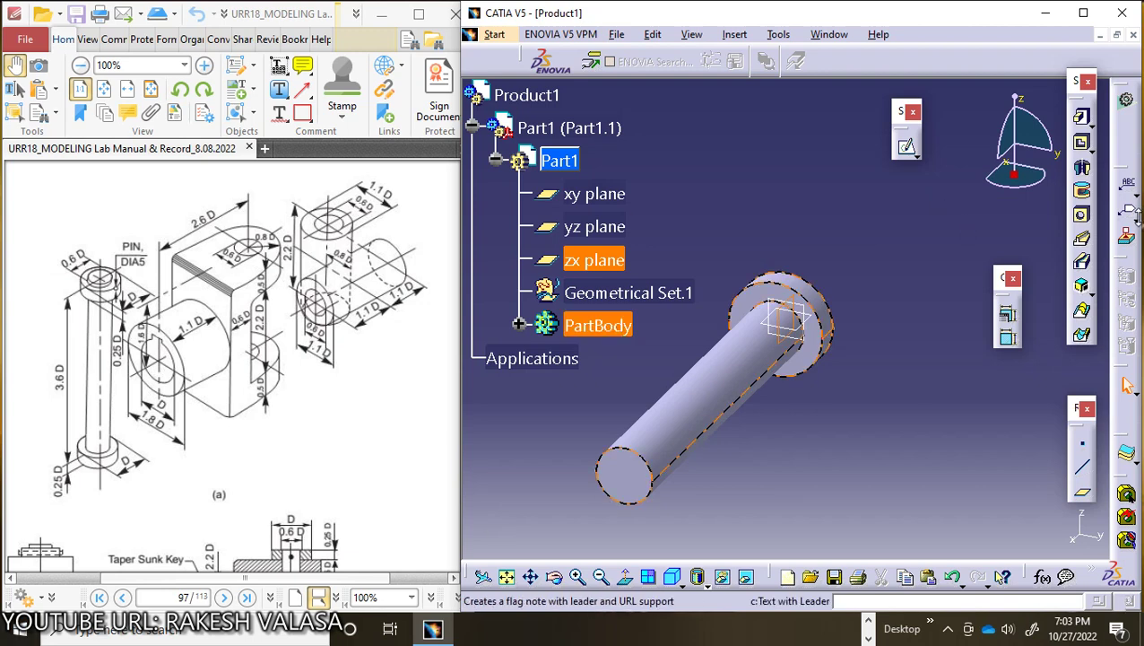
click(907, 146)
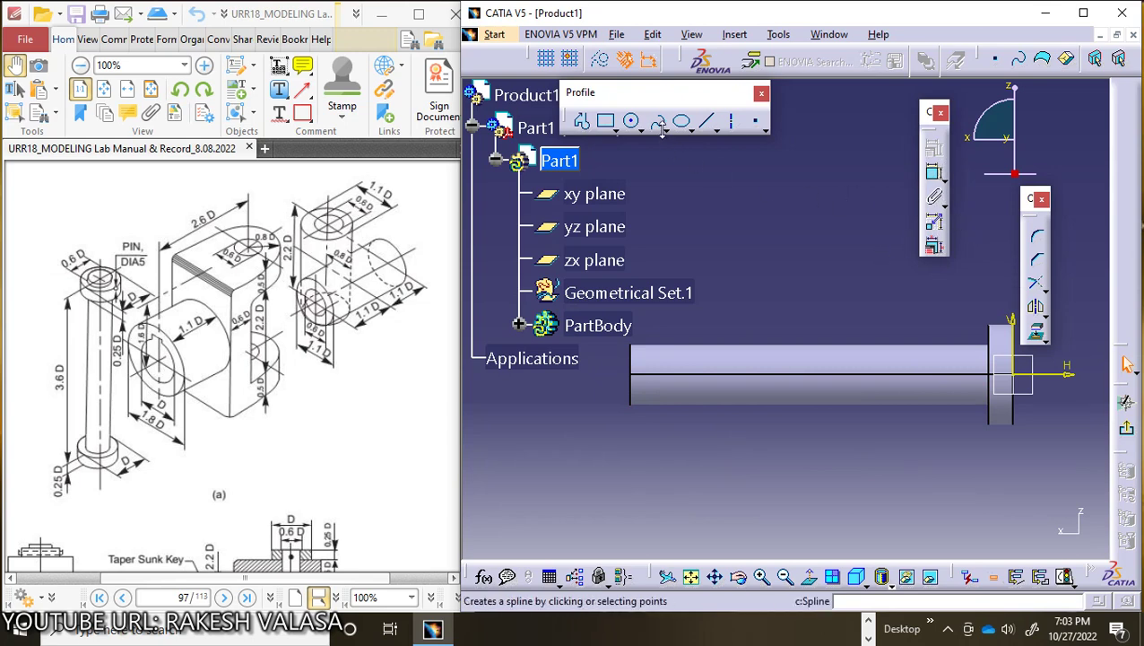
click(632, 122)
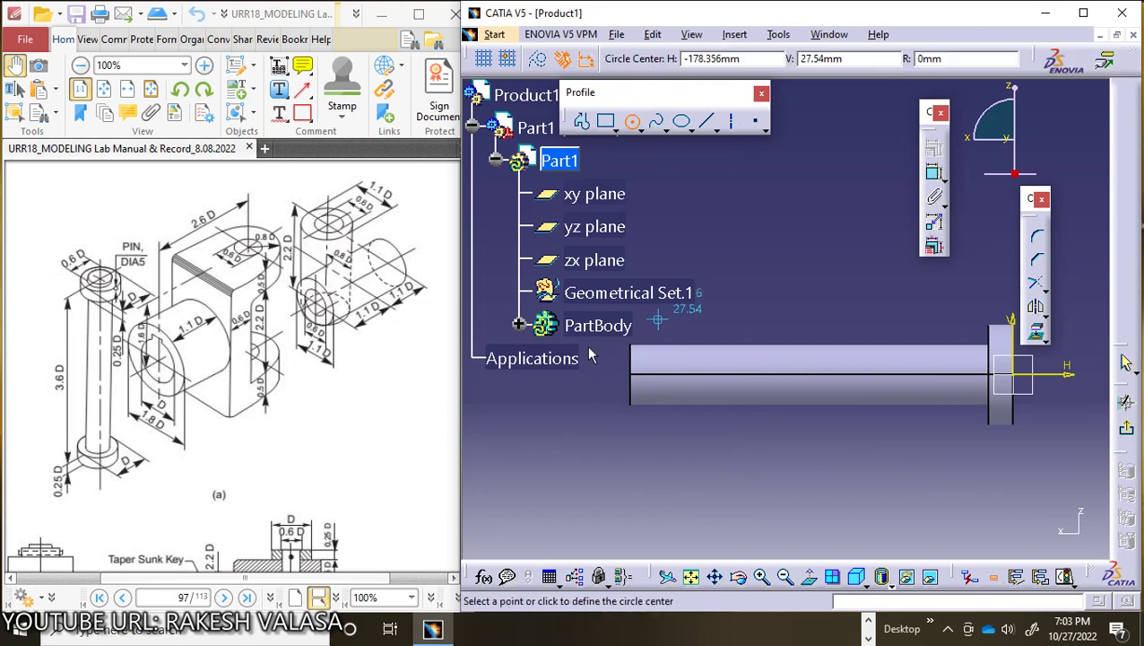
click(652, 374)
click(677, 375)
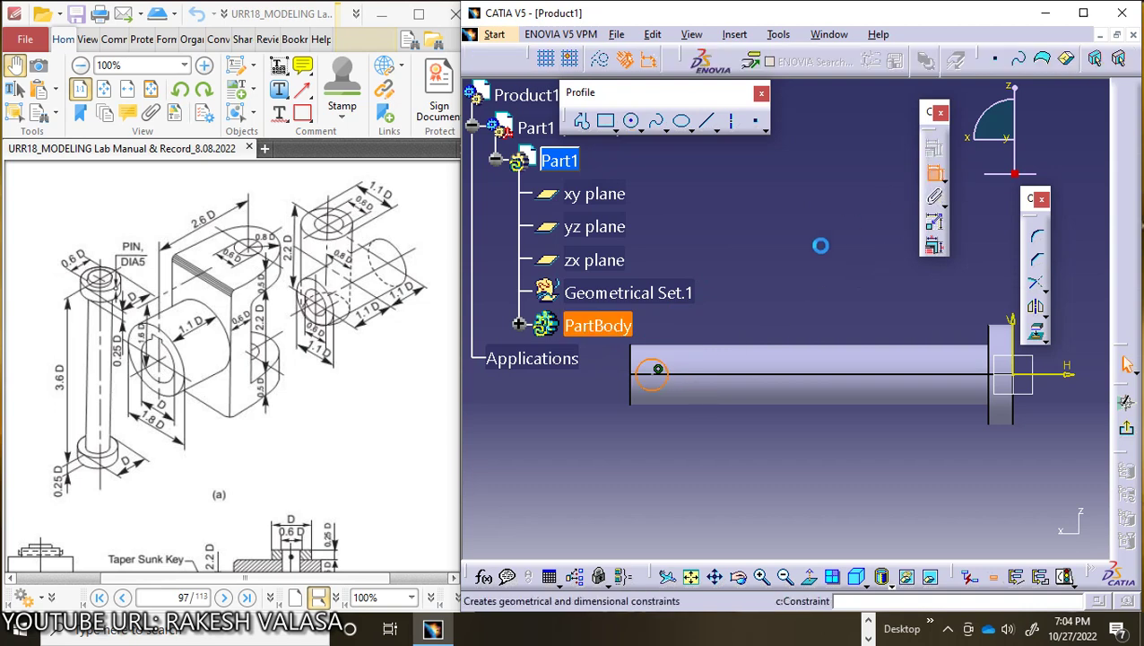
Dimension the small circle's diameter and set it to 5 mm.
double_click(768, 296)
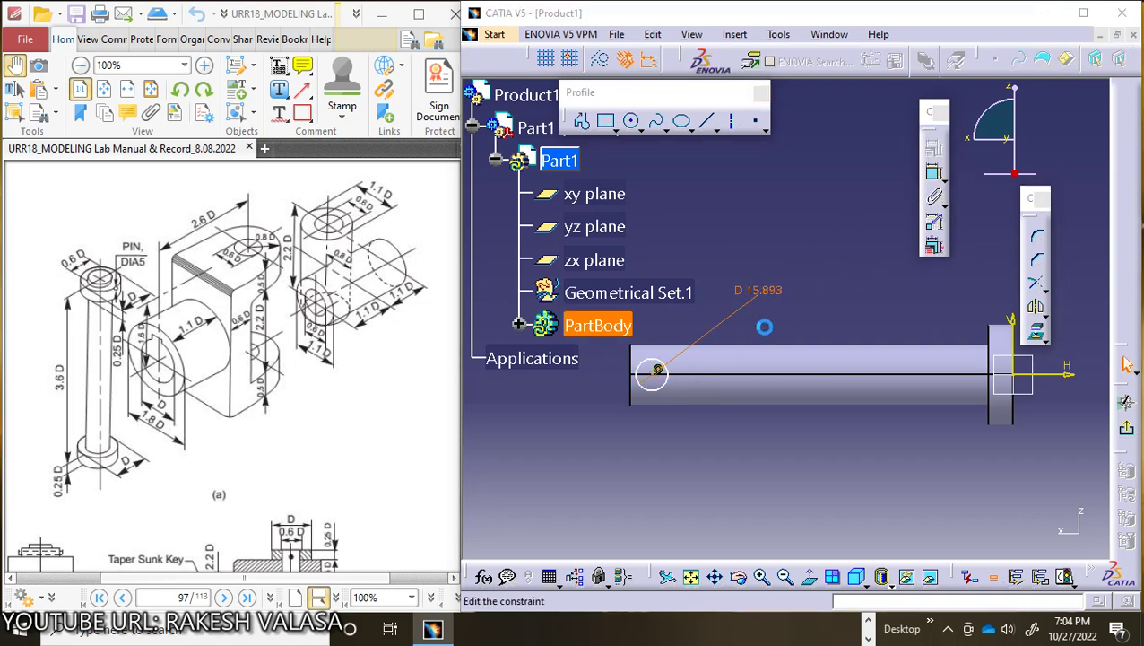
text(5)
key(Return)
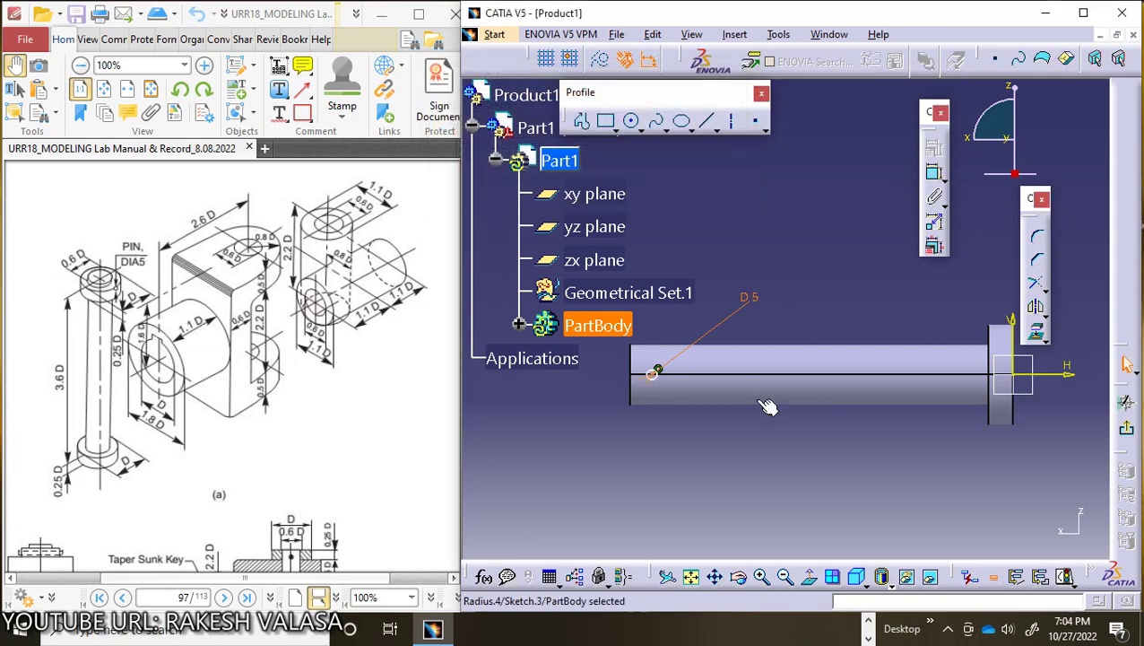
Dimension the distance from the 5 mm circle to the shank's end edge and set it to 12.5/2.
click(655, 374)
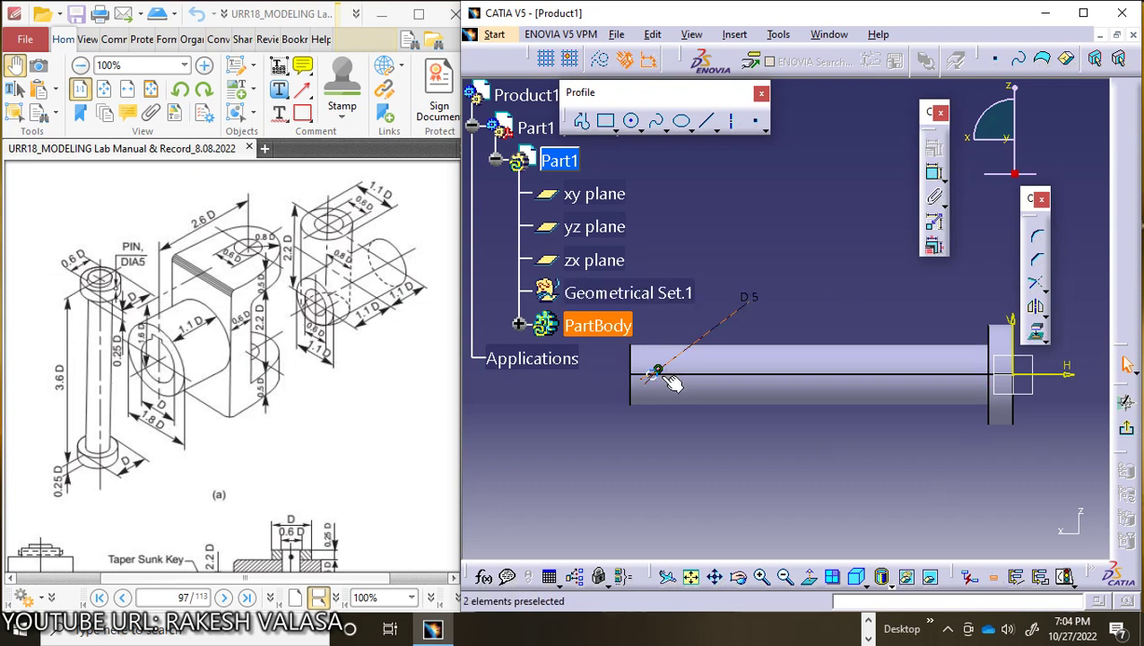
click(658, 373)
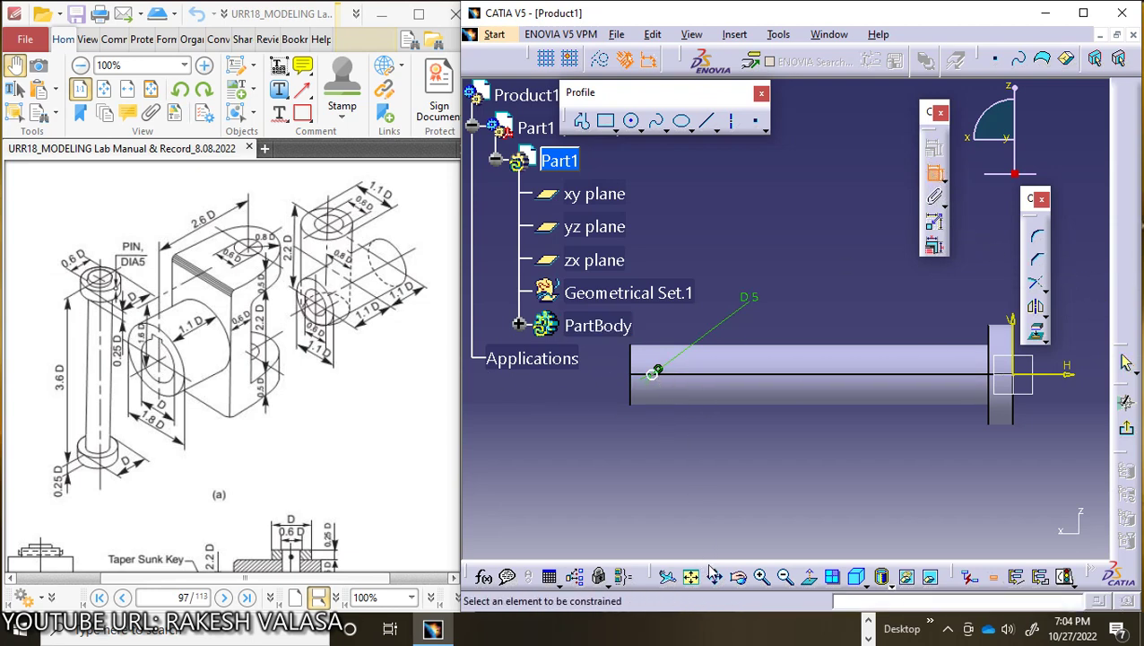
click(762, 576)
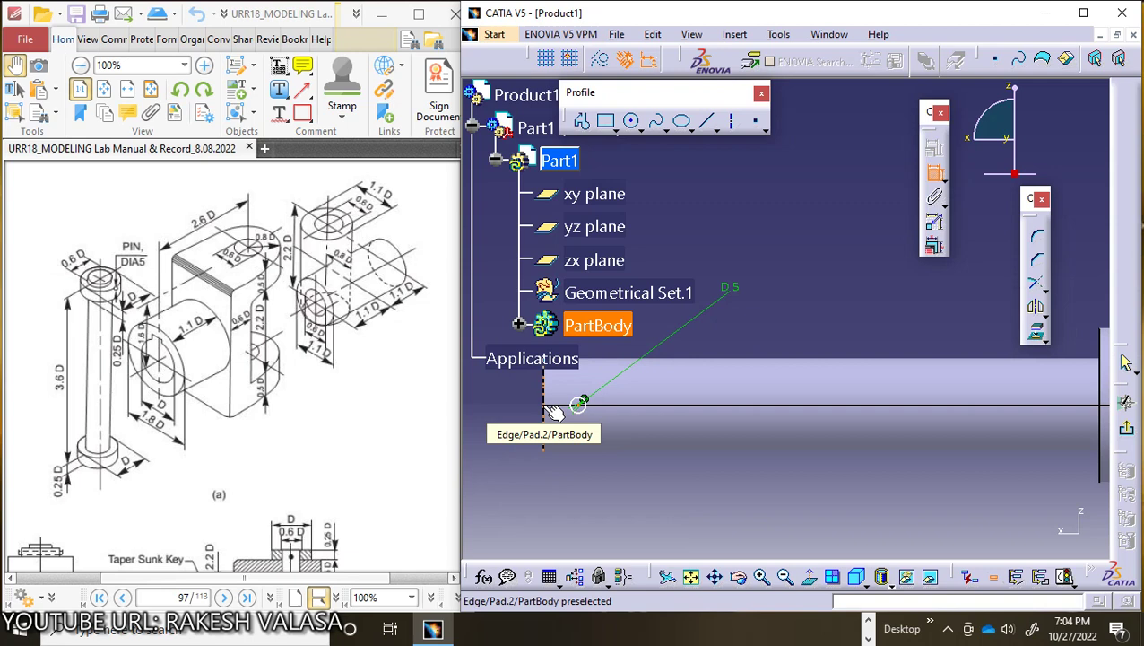
click(554, 411)
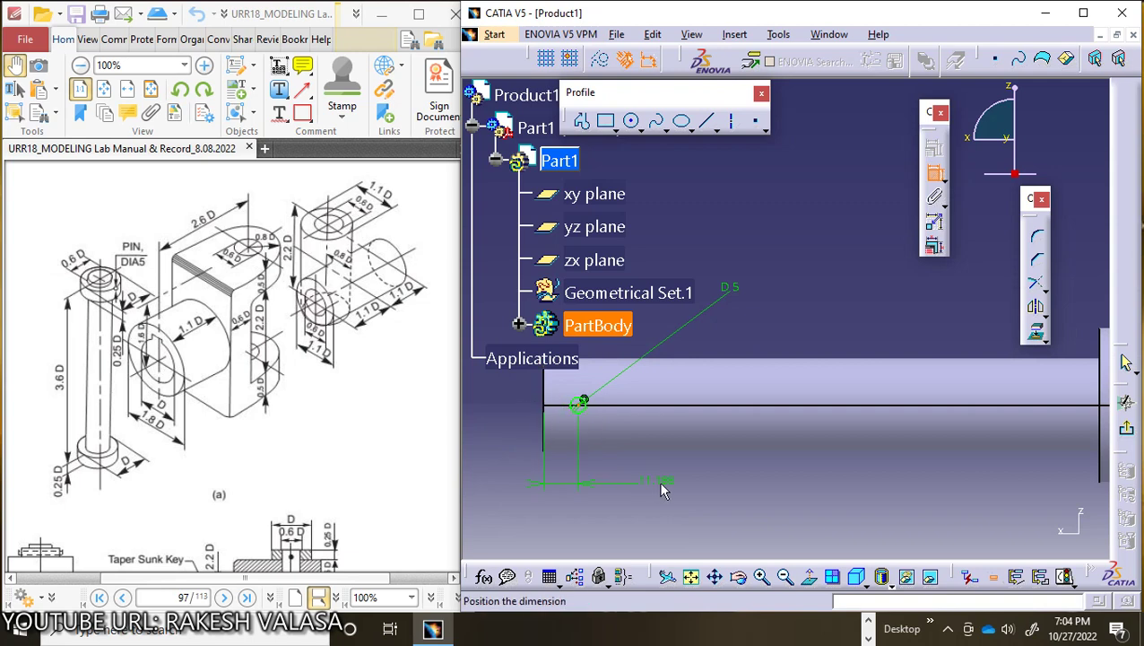
click(661, 489)
double_click(669, 475)
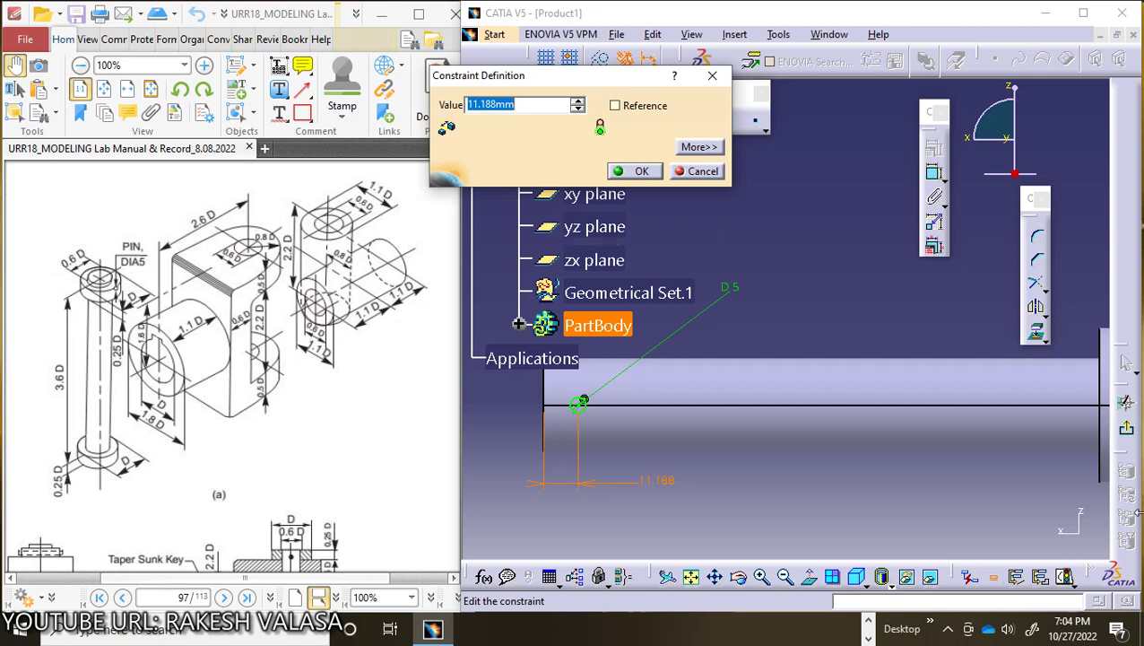
text(12.5/2)
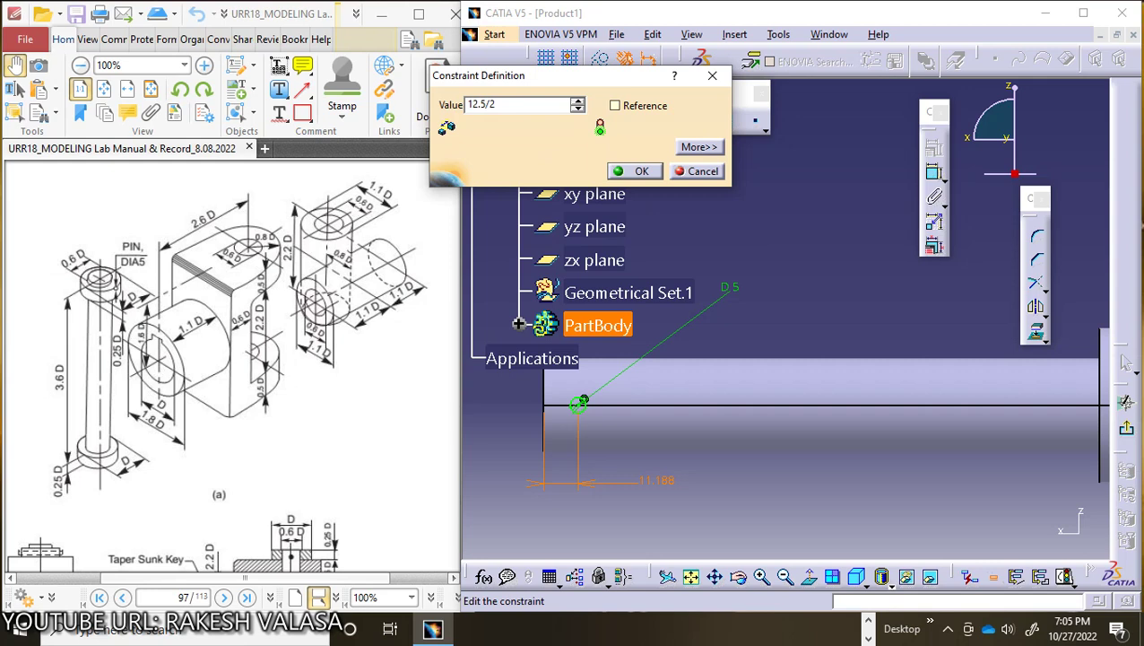
key(Return)
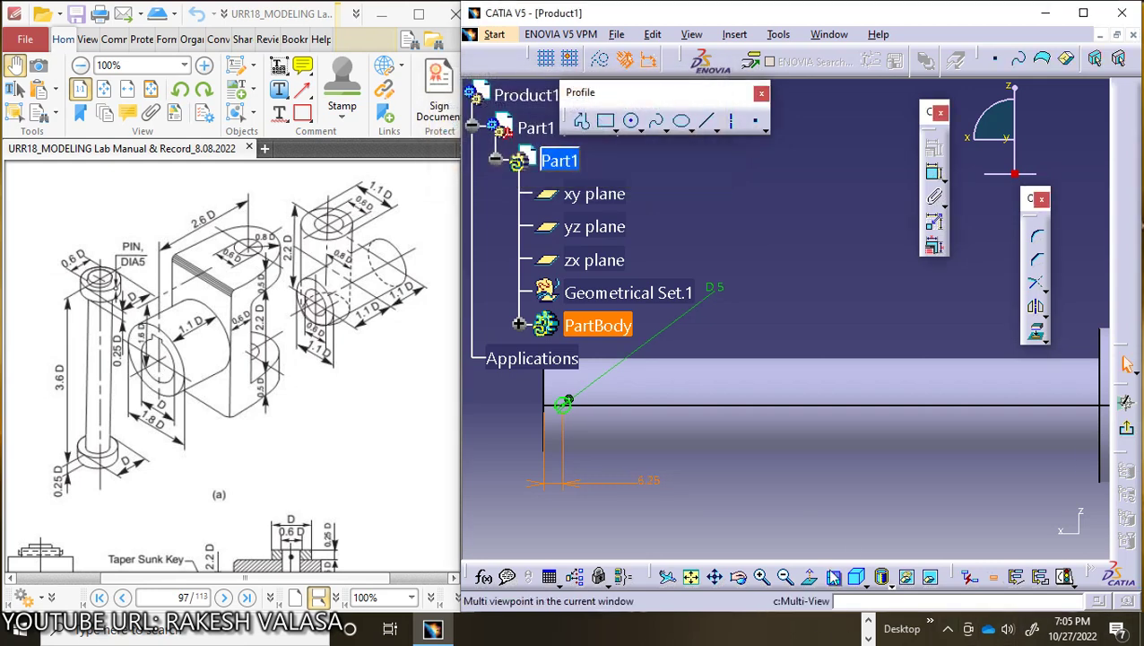
click(785, 324)
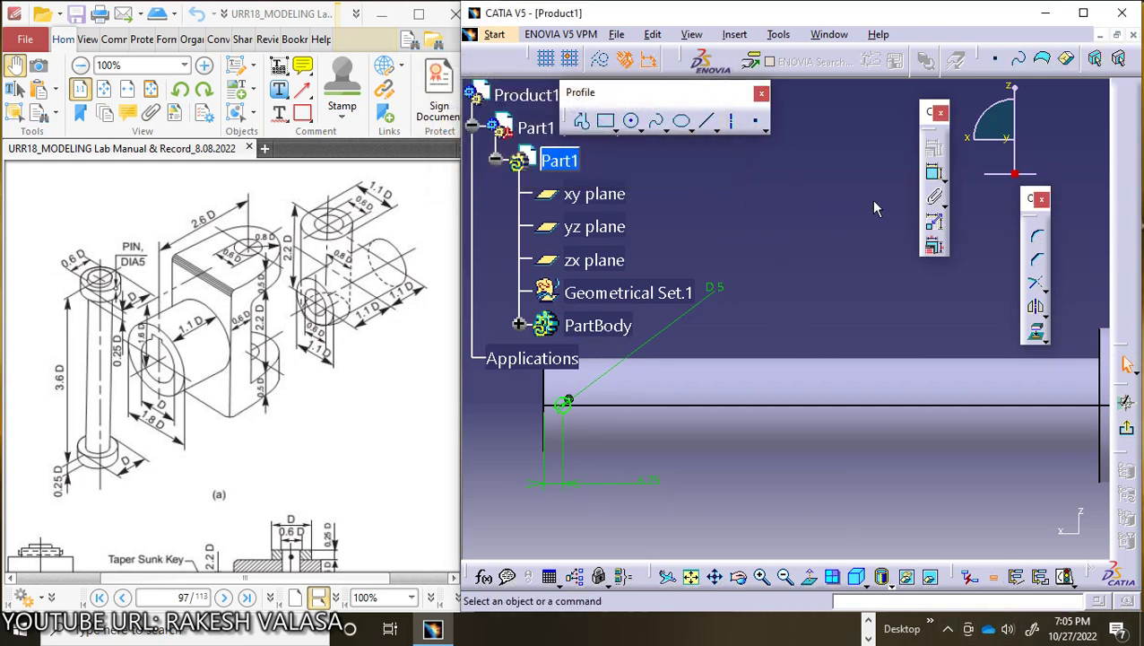
Exit the sketch and cut the 5 mm circle through the shank as a Pocket with mirrored extent, and inspect the hole.
click(1126, 363)
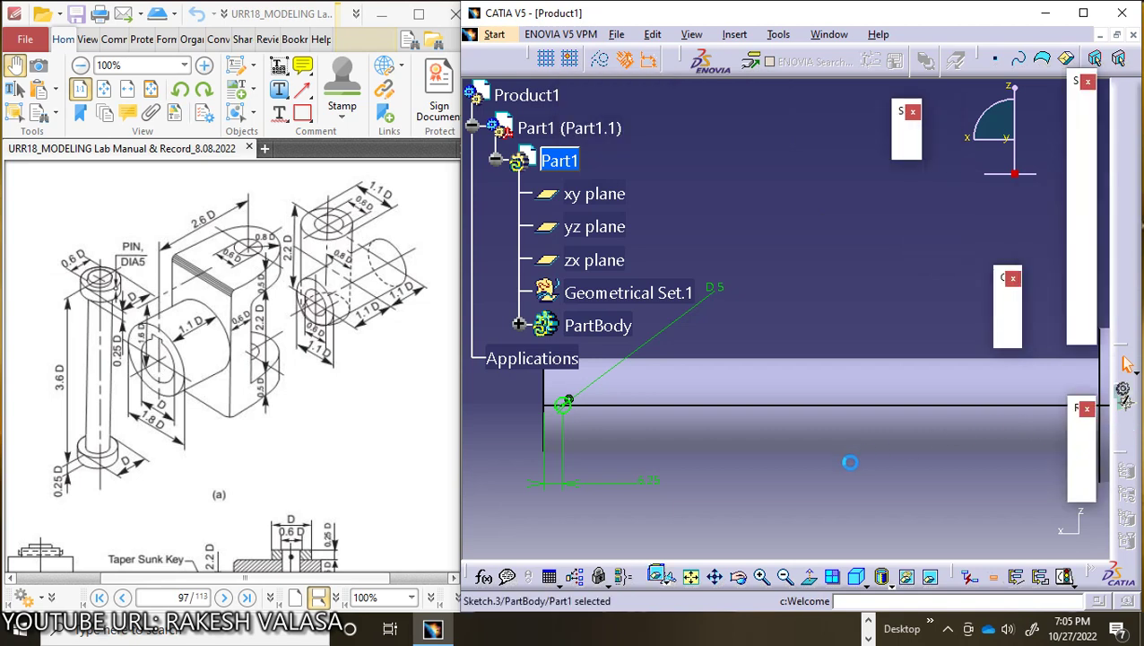
click(1006, 313)
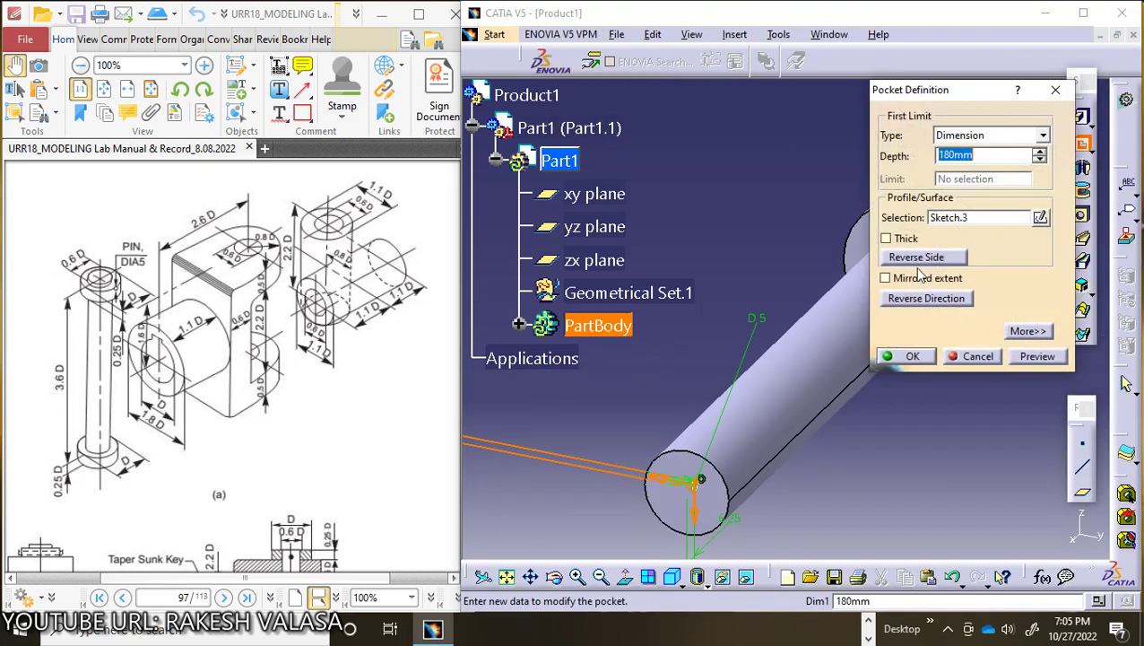
click(886, 278)
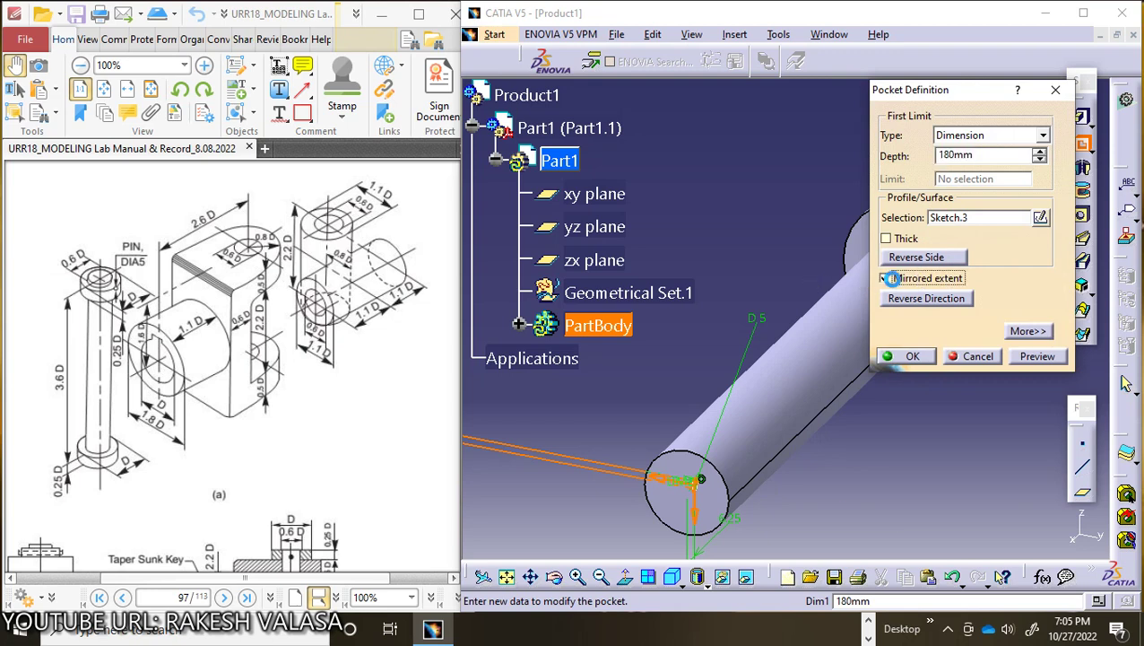
click(911, 357)
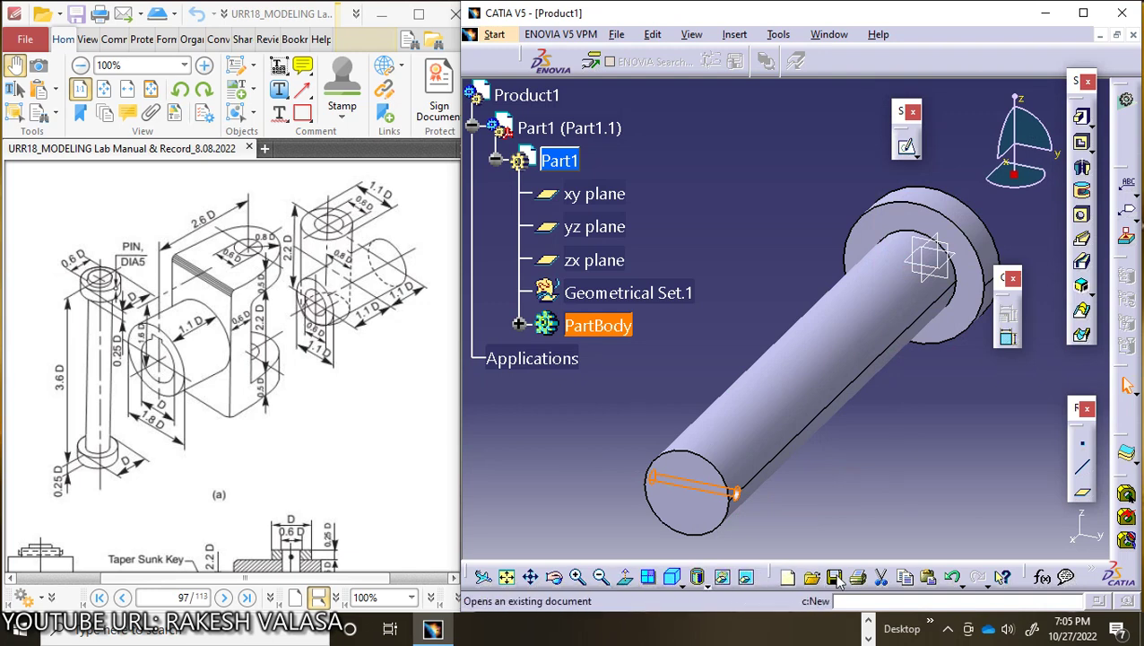
click(560, 580)
drag(792, 492, 847, 395)
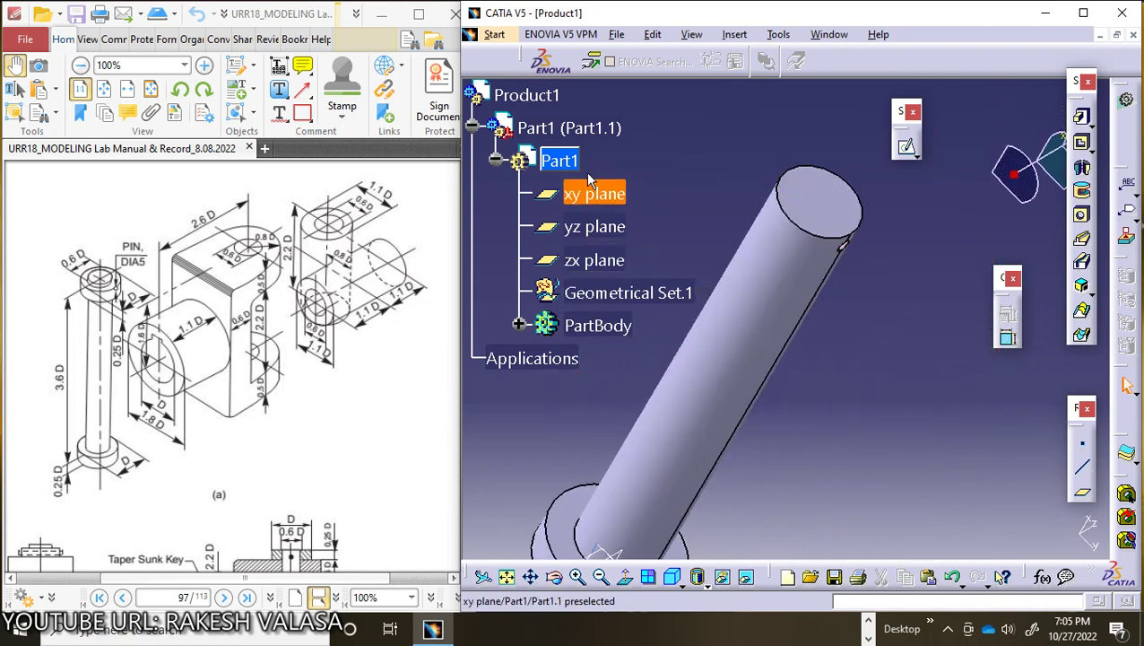
click(495, 35)
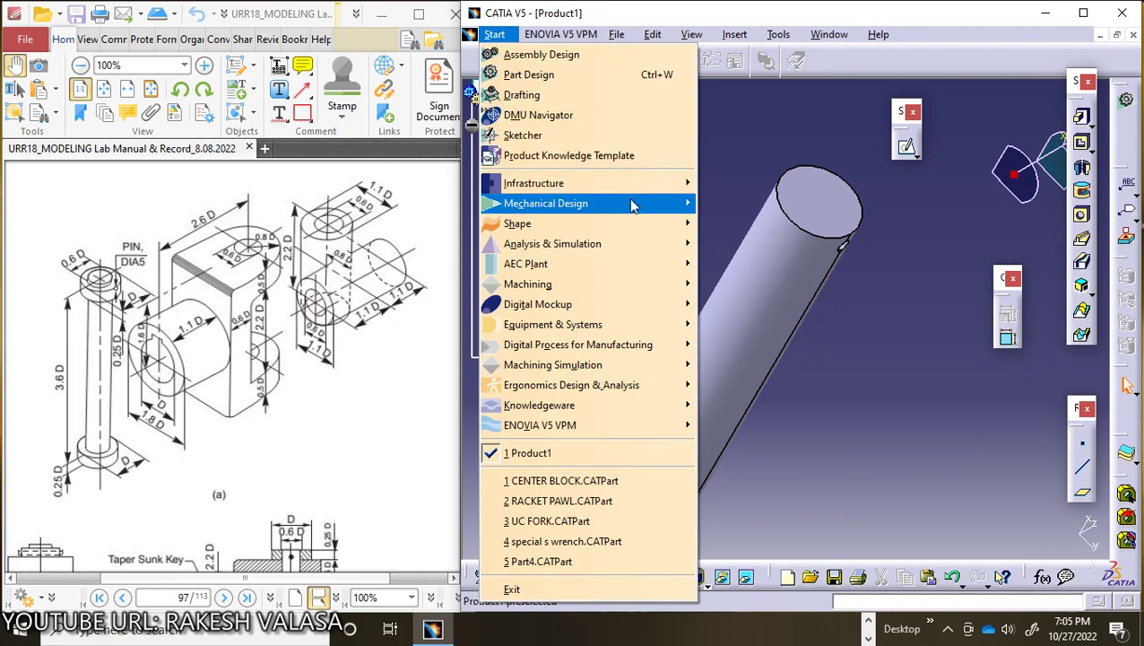
mouse_move(633, 206)
click(877, 361)
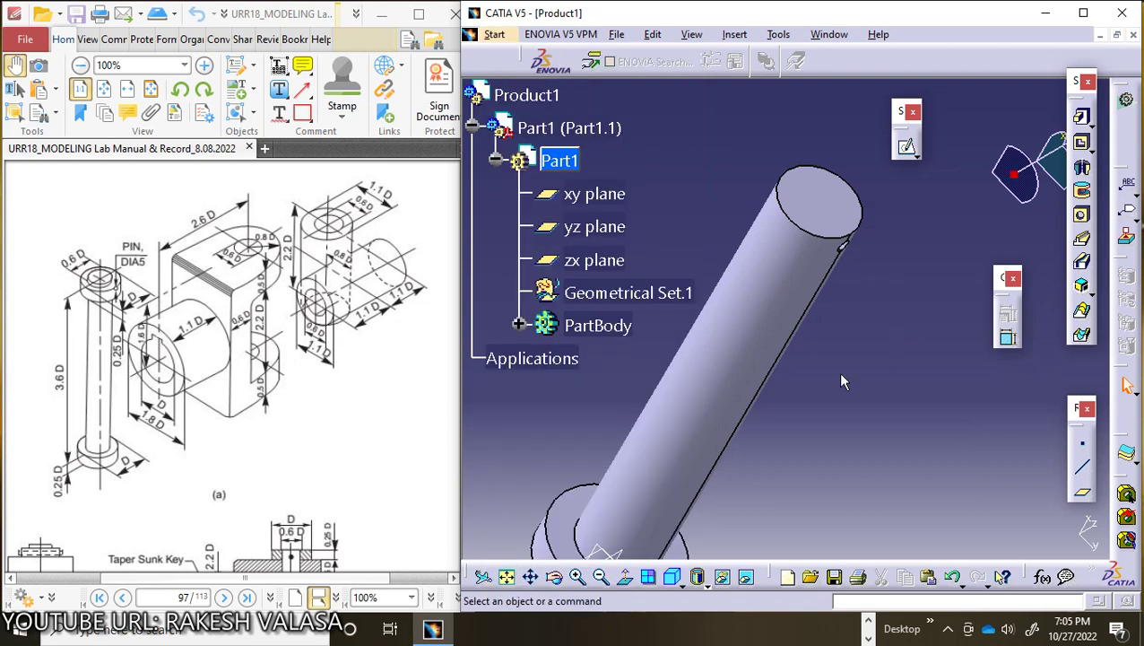
Save the pin part as BOLT.CATPart in the ASSEMBLY folder, accepting the link update to the new name.
click(836, 578)
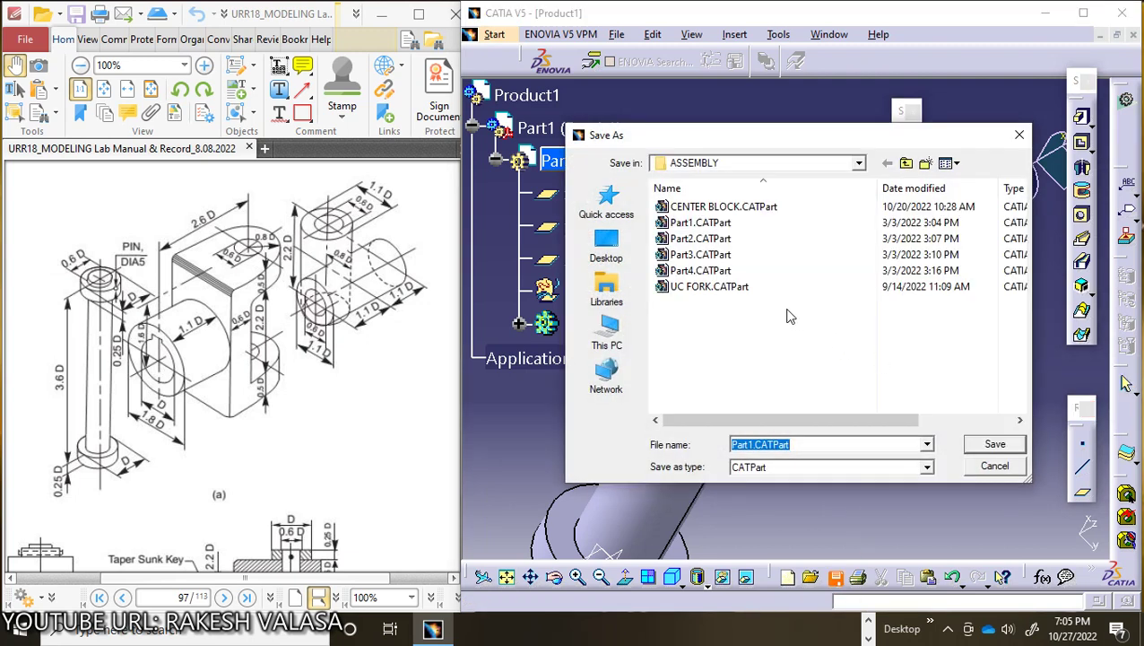
click(751, 446)
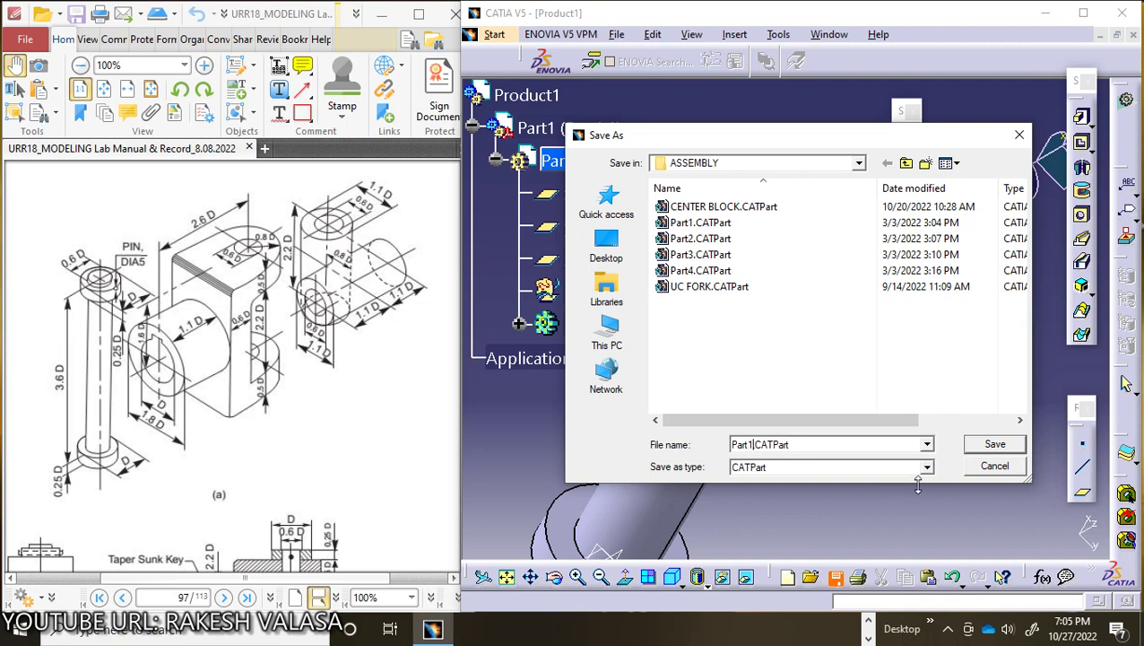
key(BackSpace)
key(BackSpace)
key(BackSpace)
key(BackSpace)
key(Delete)
text(BOLT)
click(1010, 448)
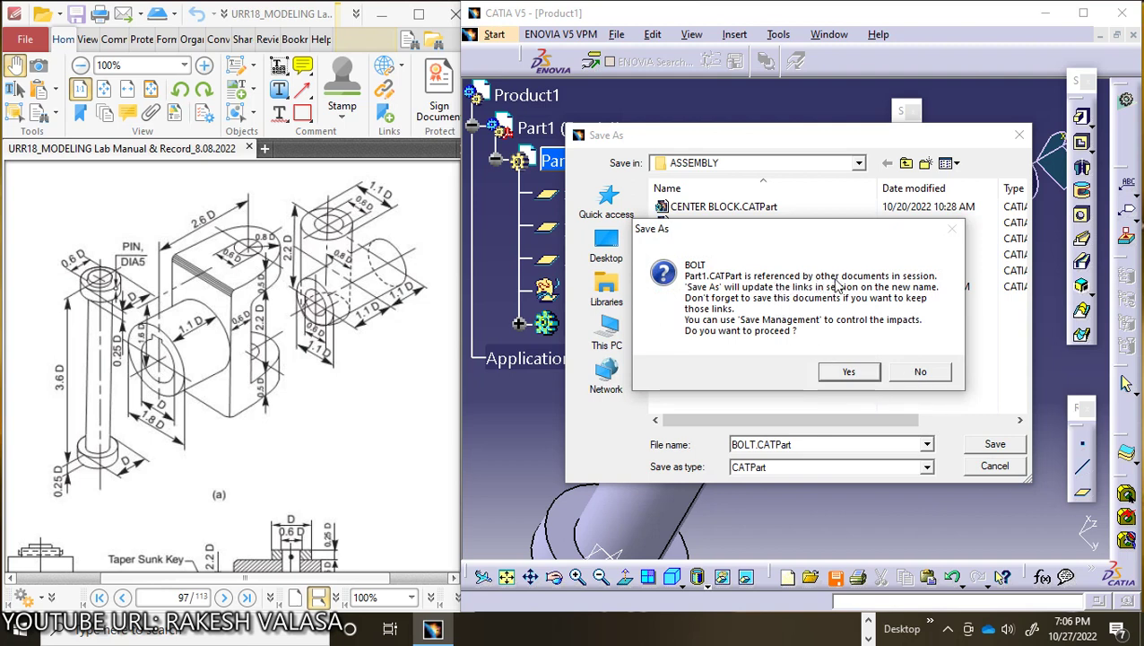
click(848, 371)
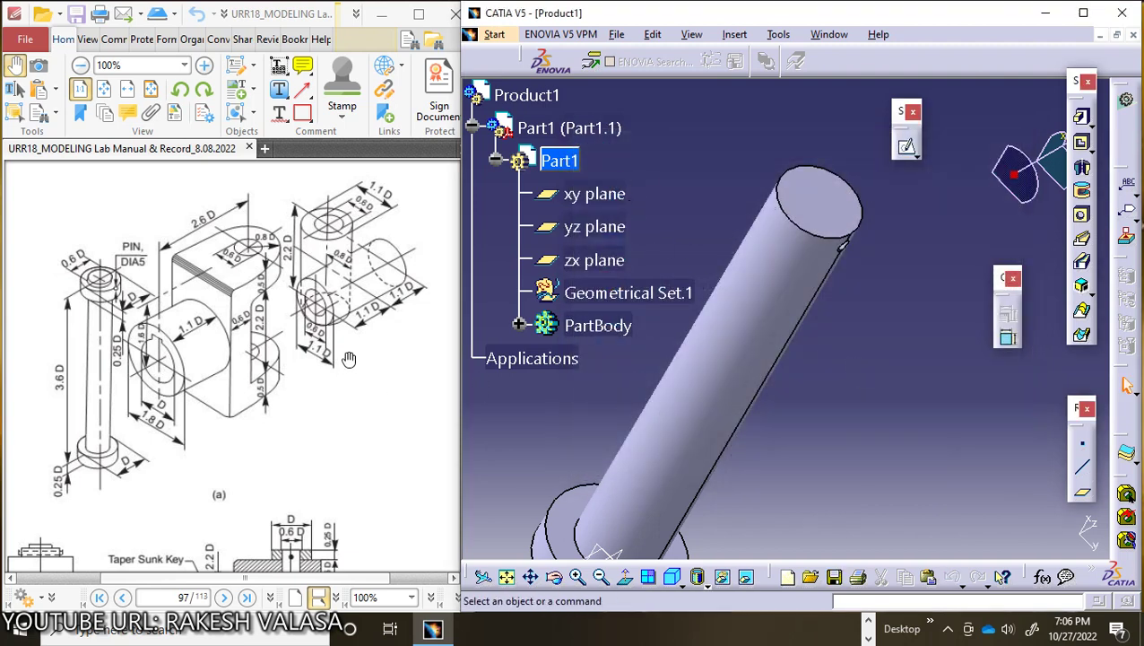
Start a new part in the Part Design workbench.
click(493, 40)
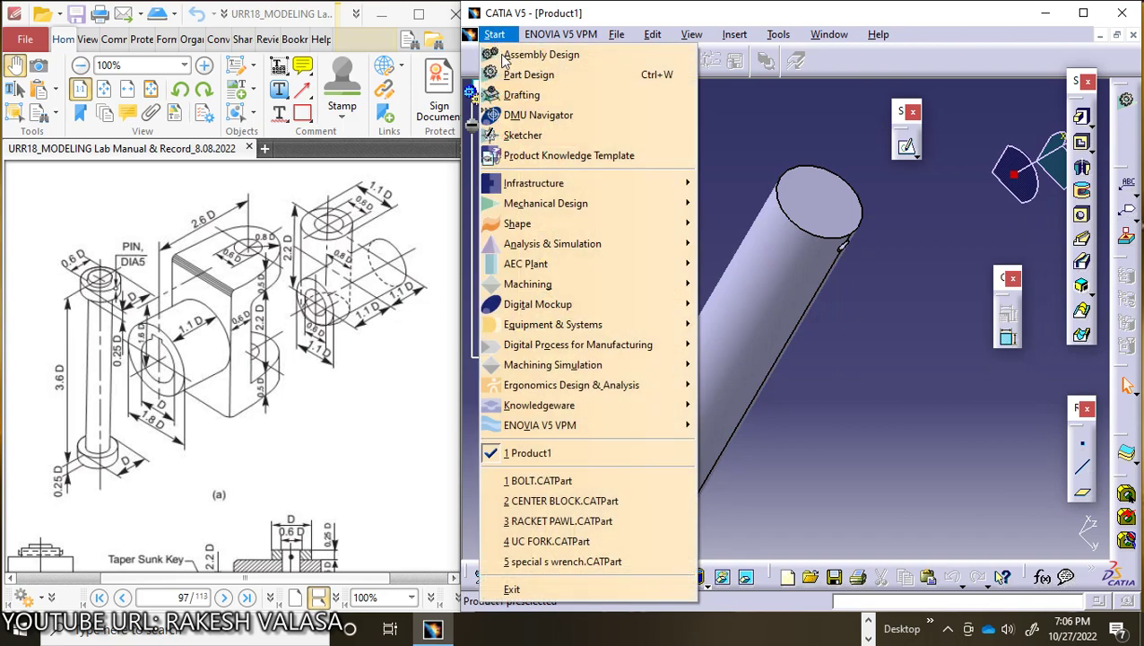
mouse_move(561, 212)
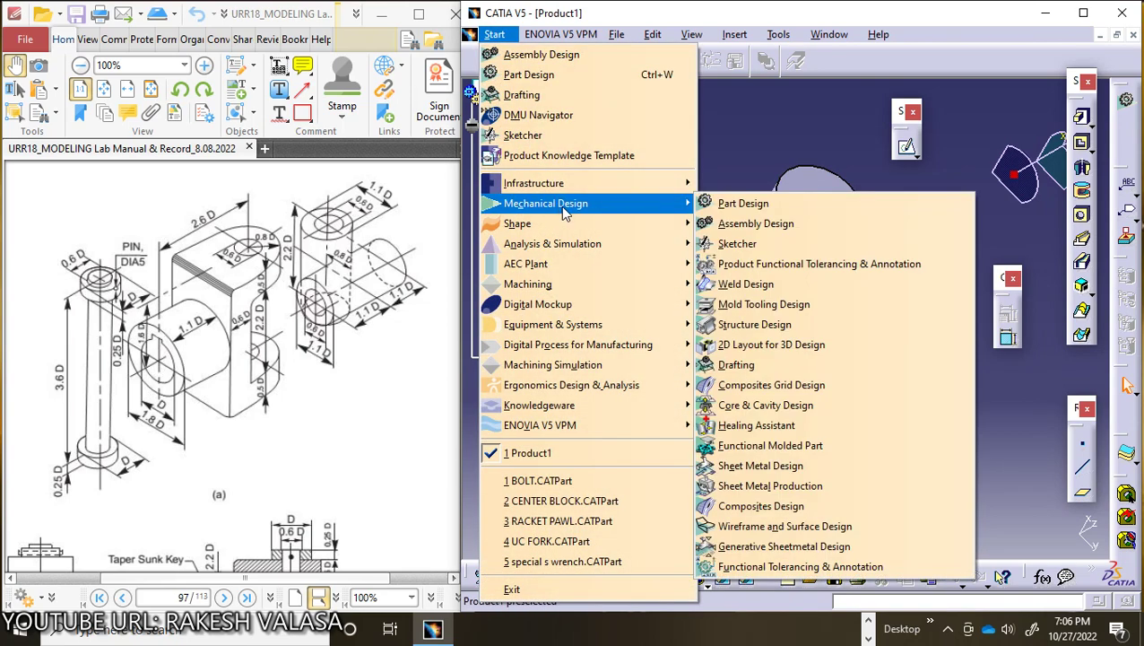
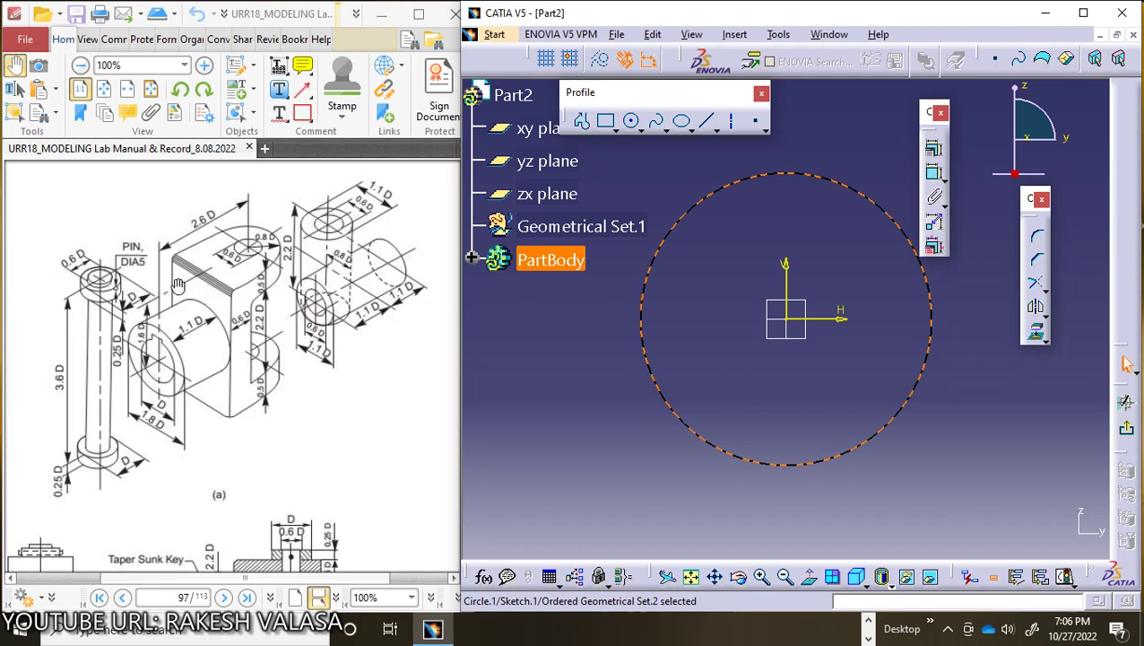
Sketch a circle about 77 mm in diameter centred on the origin, inside the existing larger circle.
click(633, 122)
click(788, 319)
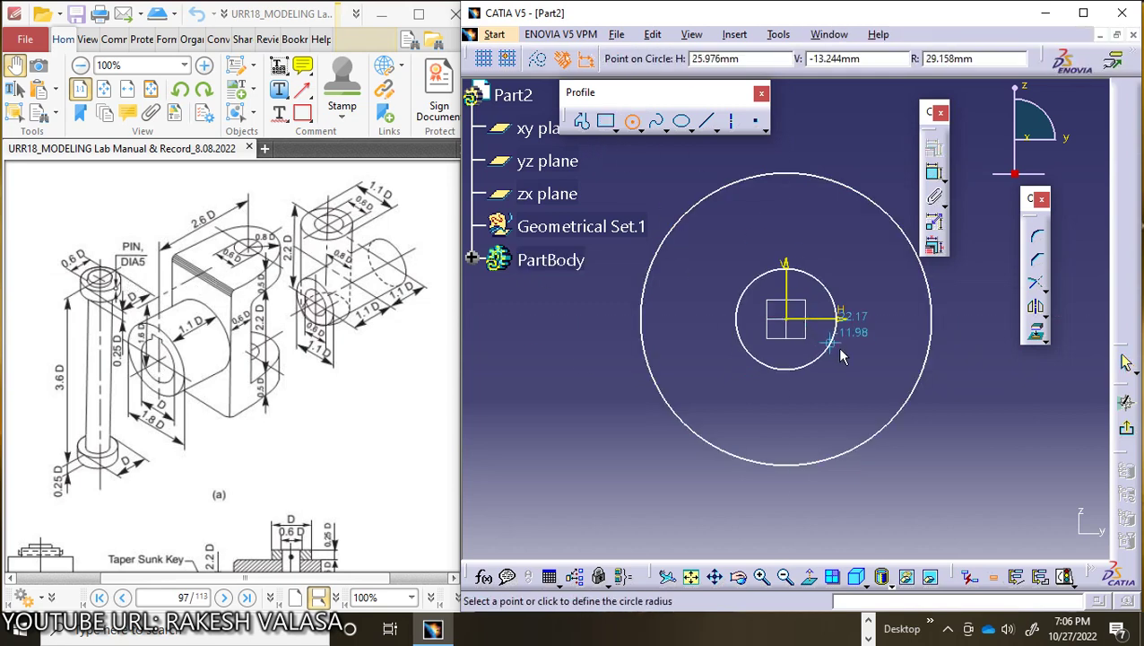
click(737, 375)
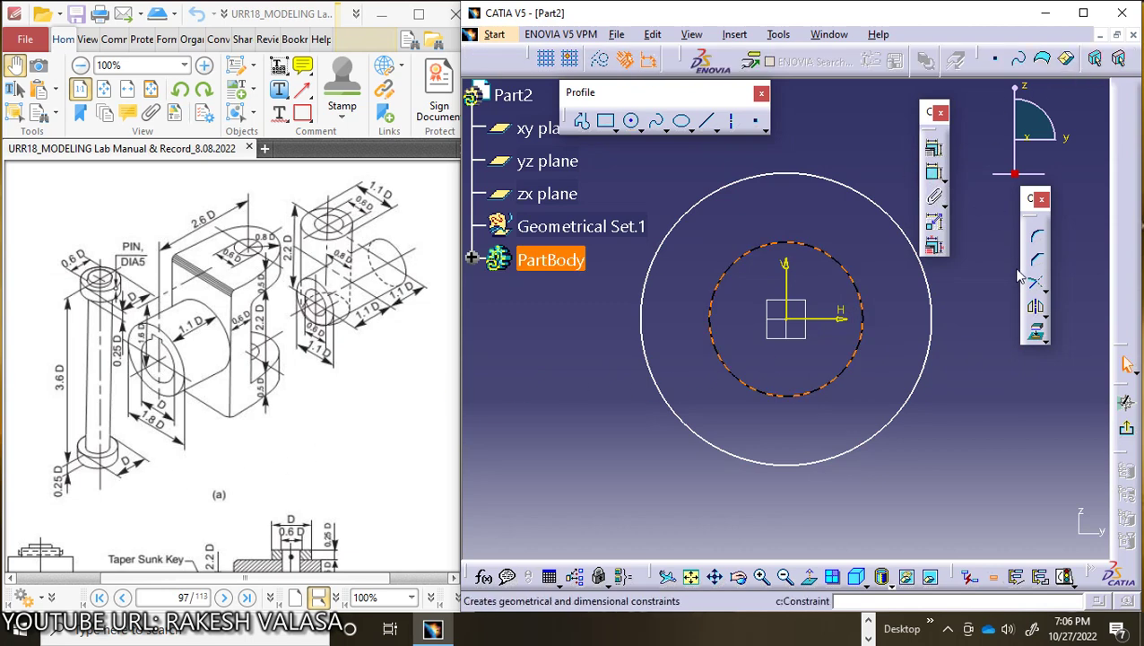
click(957, 299)
Dimension the larger circle's diameter and set it to 50 mm.
click(933, 173)
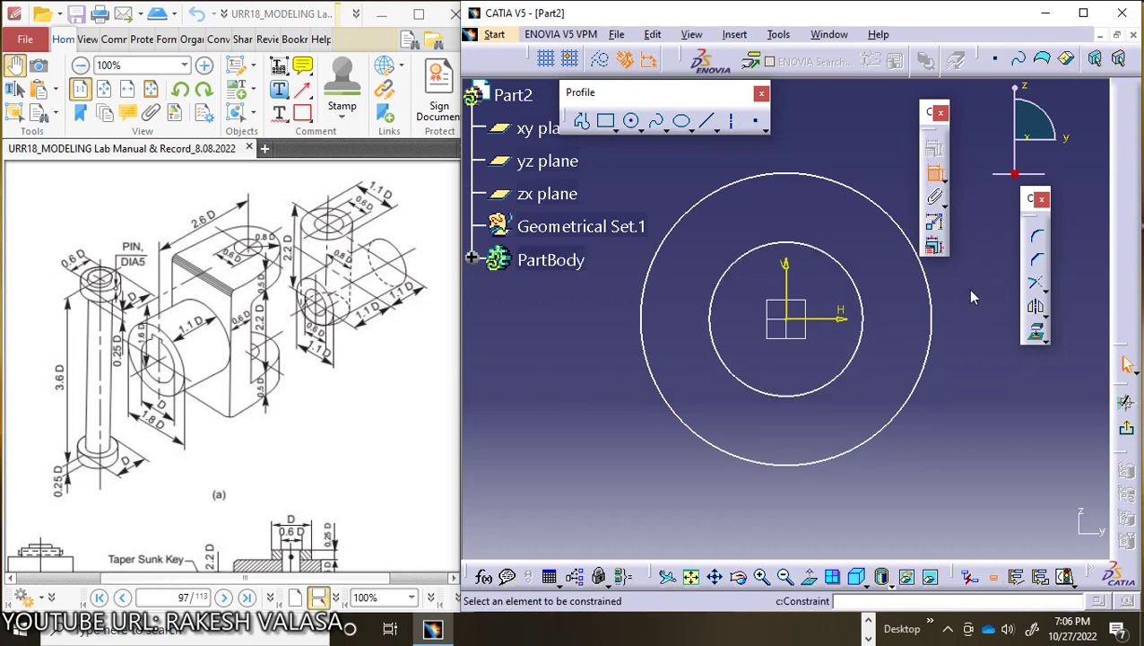
click(928, 370)
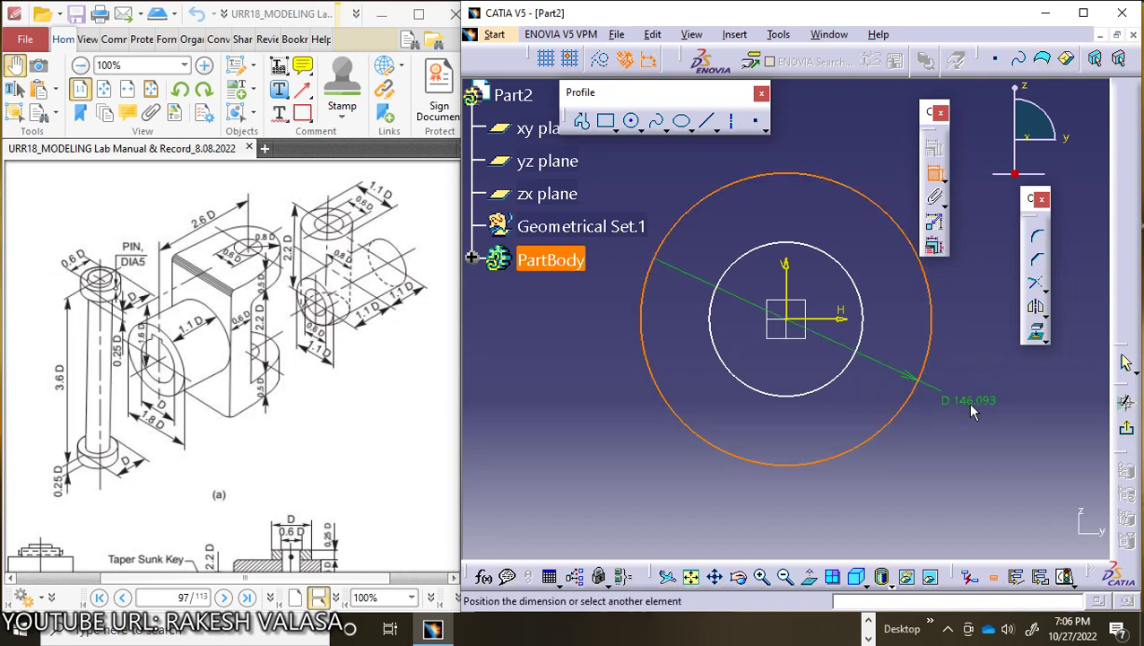
click(971, 402)
double_click(975, 403)
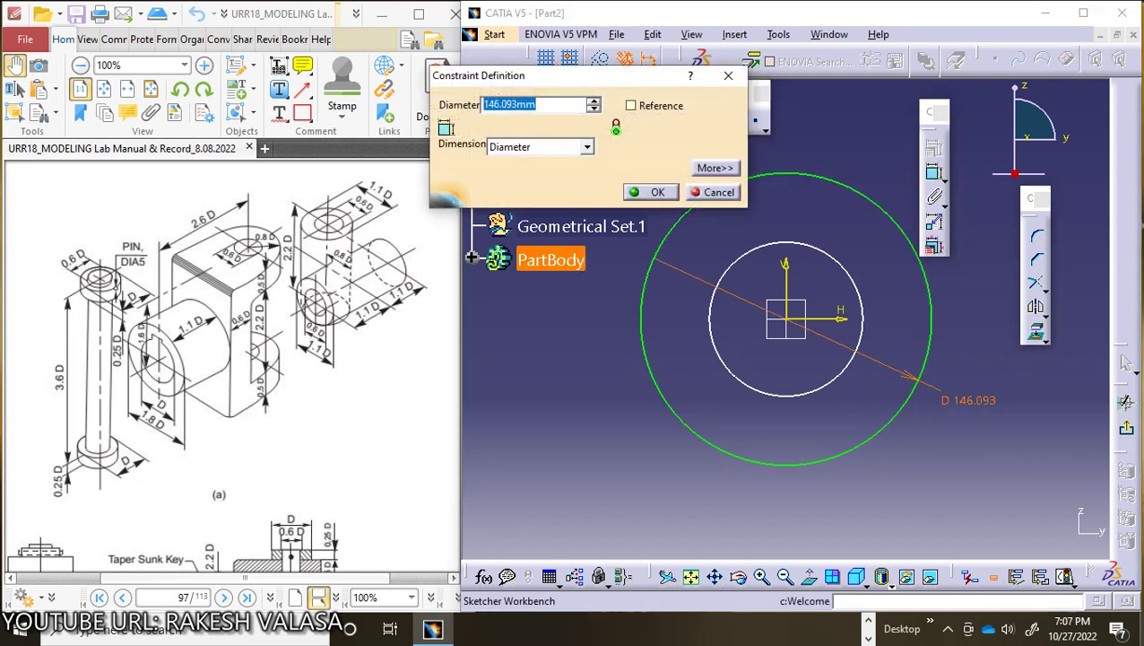
text(5)
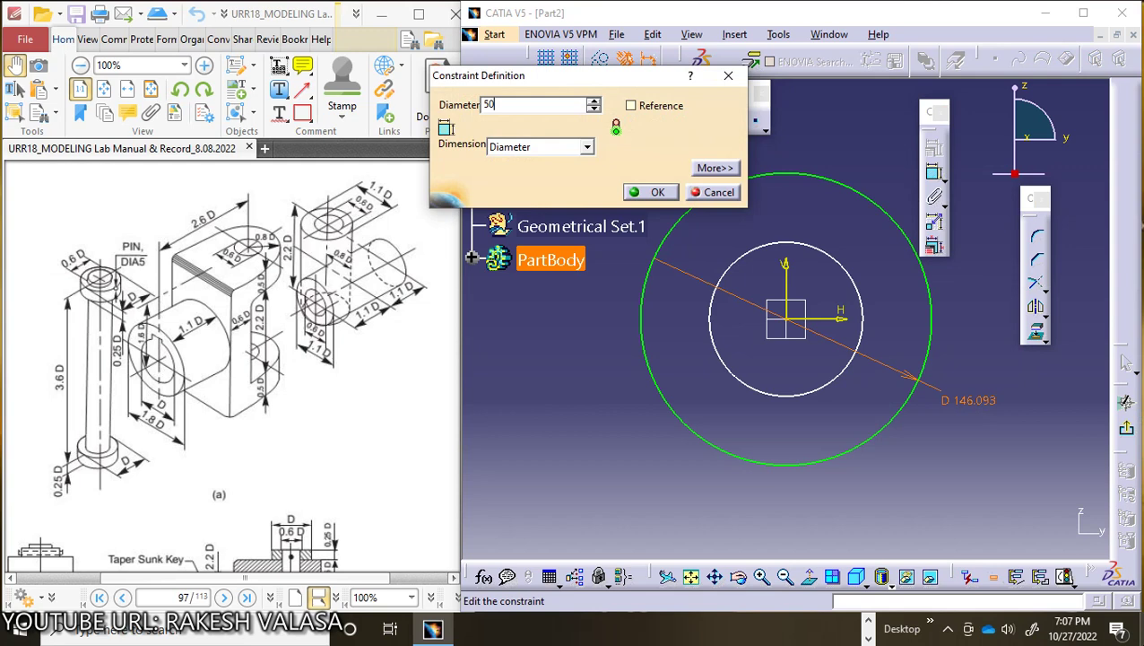
text(0)
key(Return)
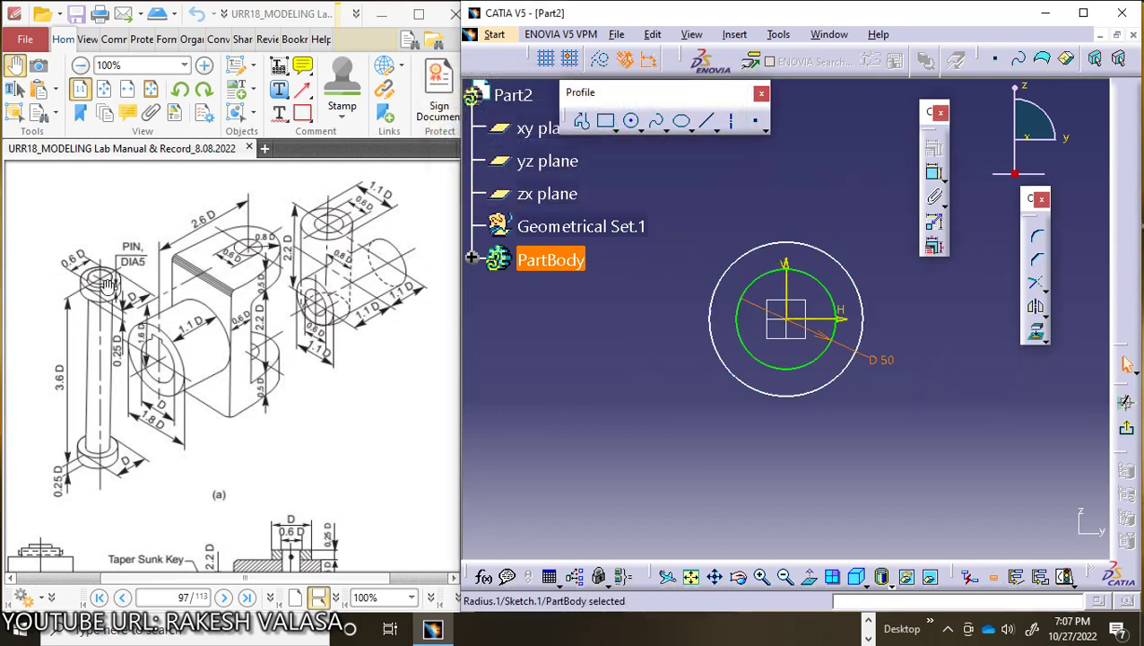
Dimension the diameter of the remaining unconstrained circle and set it to 30 mm.
click(935, 175)
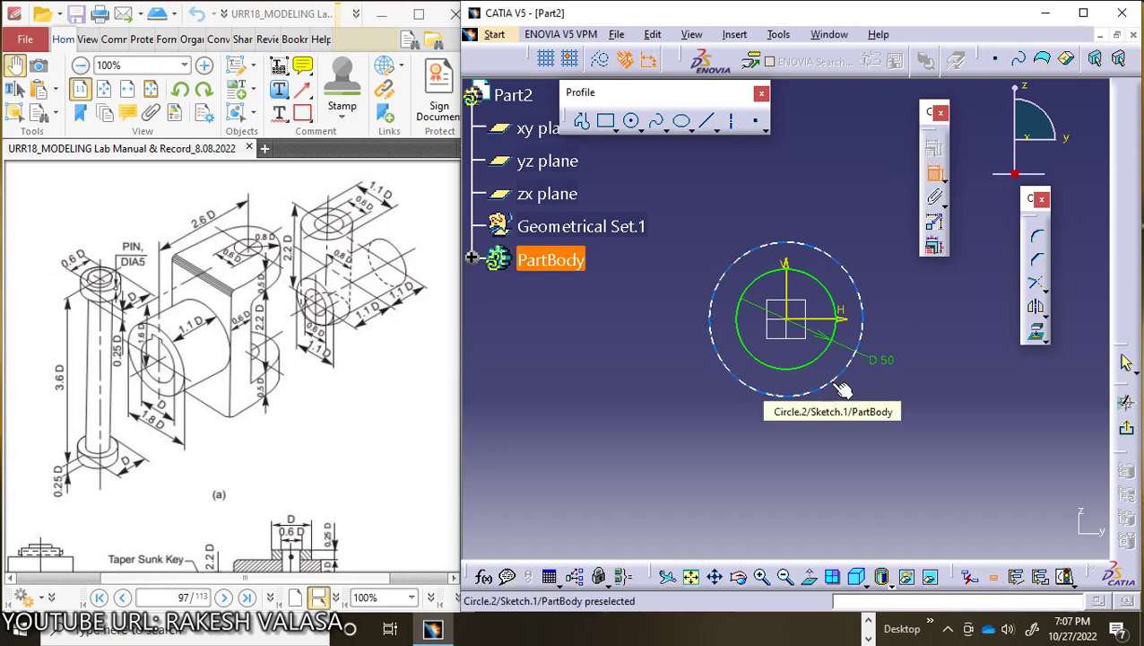
click(841, 388)
click(870, 416)
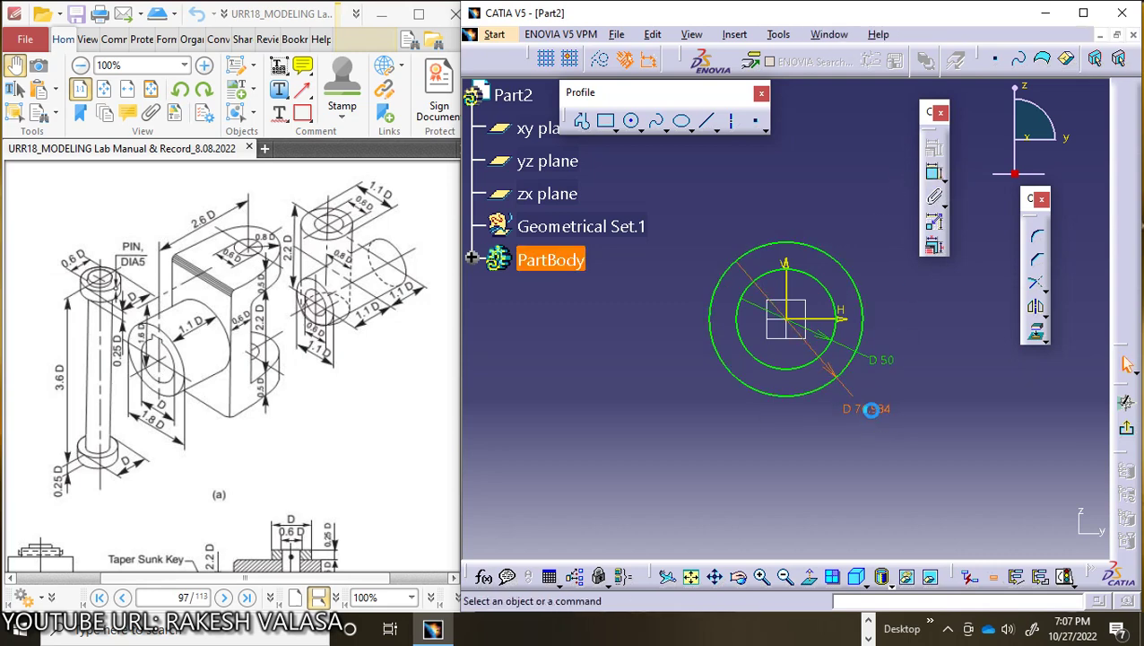
double_click(870, 409)
text(3)
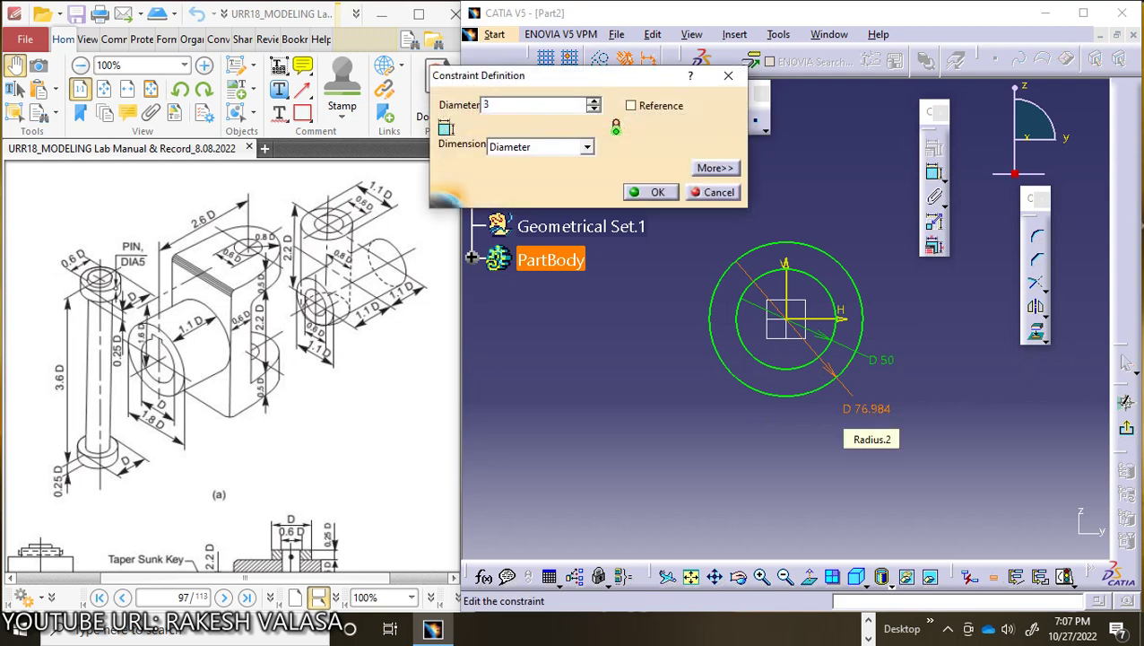
text(0mm)
key(Return)
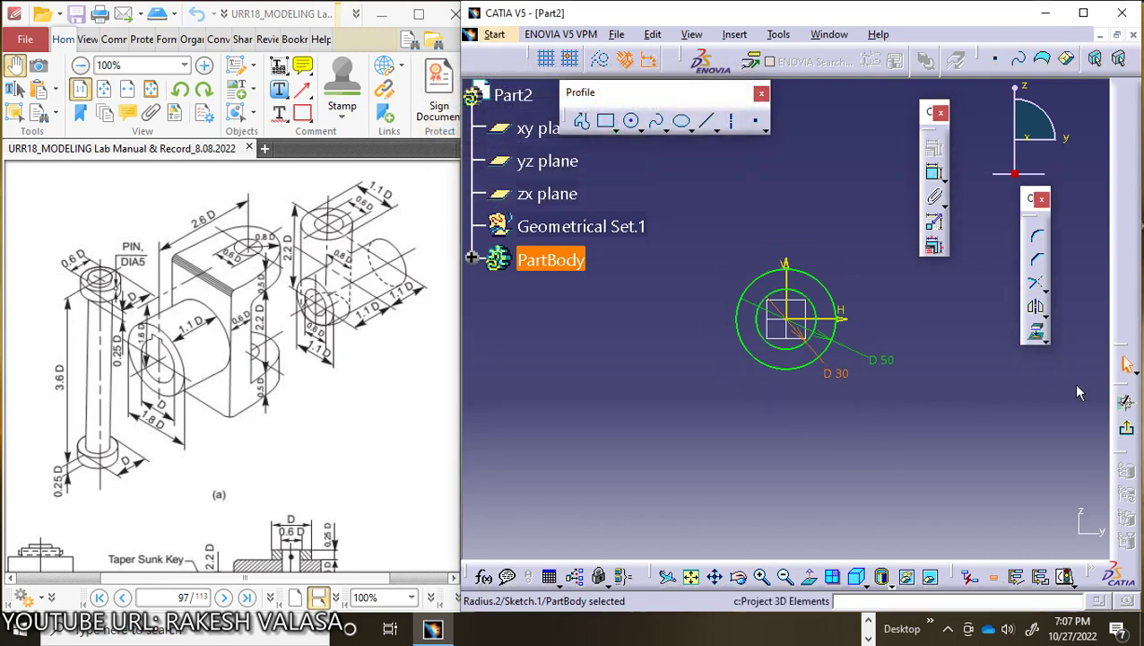
Exit the sketch and pad the ring profile with a length of 12.5/2 mm and mirrored extent.
click(1126, 428)
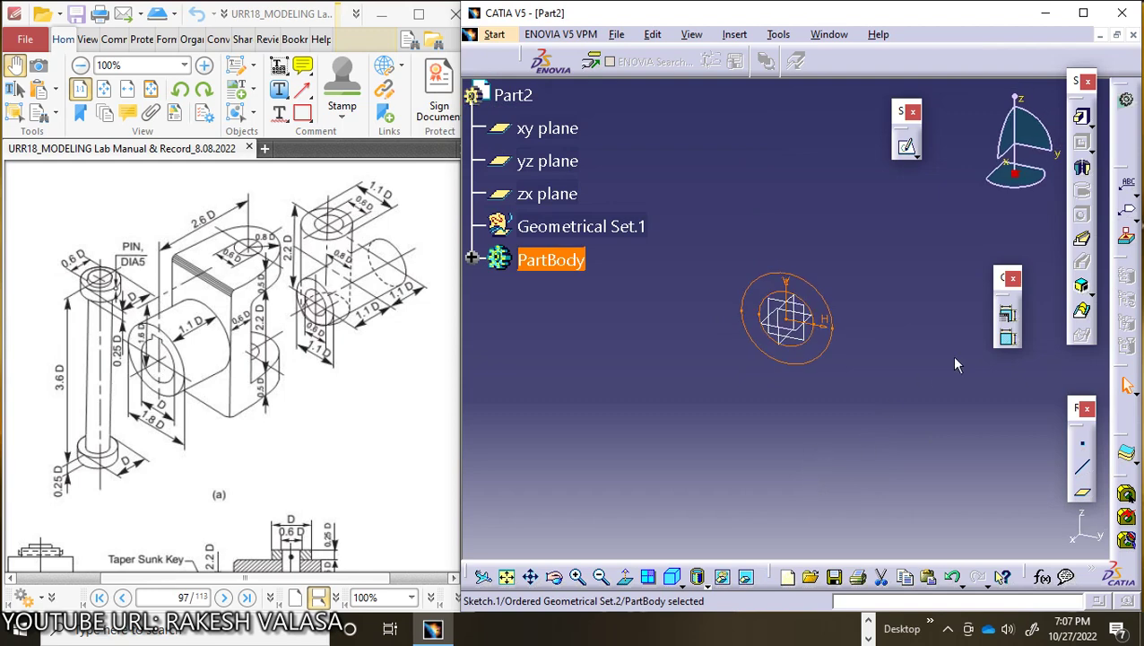
click(1083, 120)
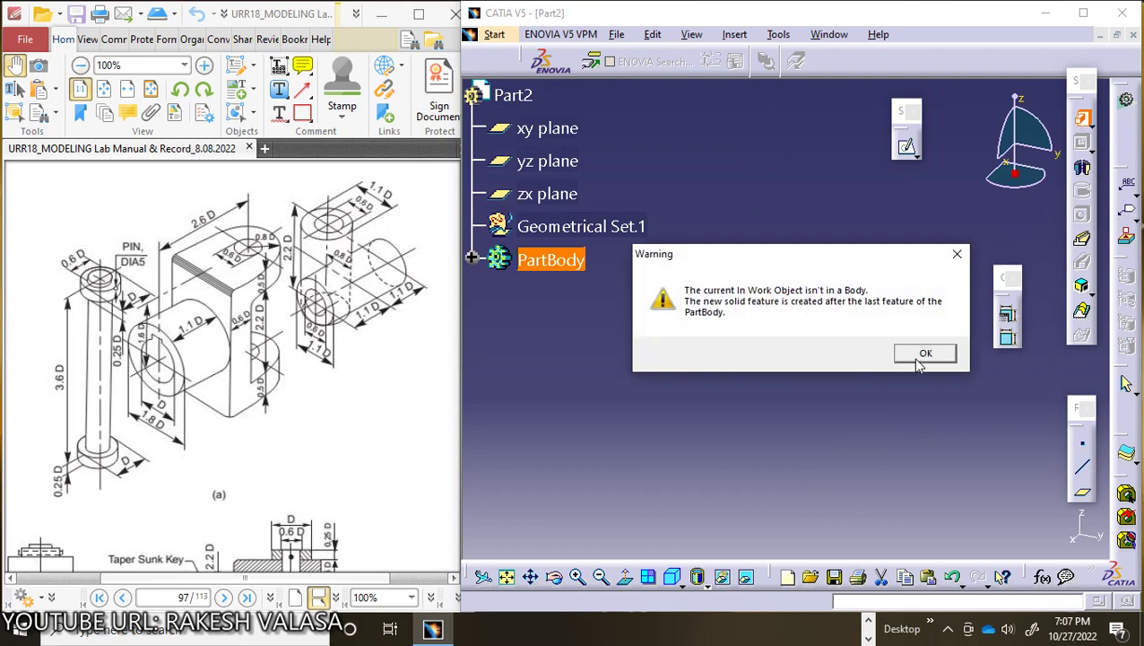
click(918, 359)
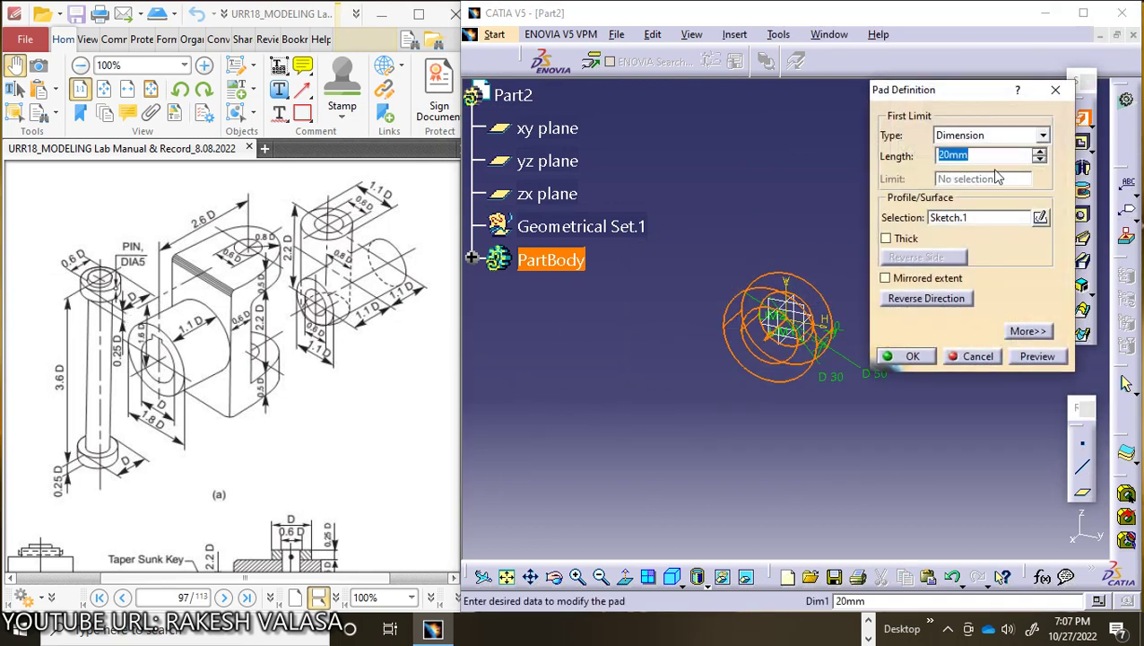
click(886, 279)
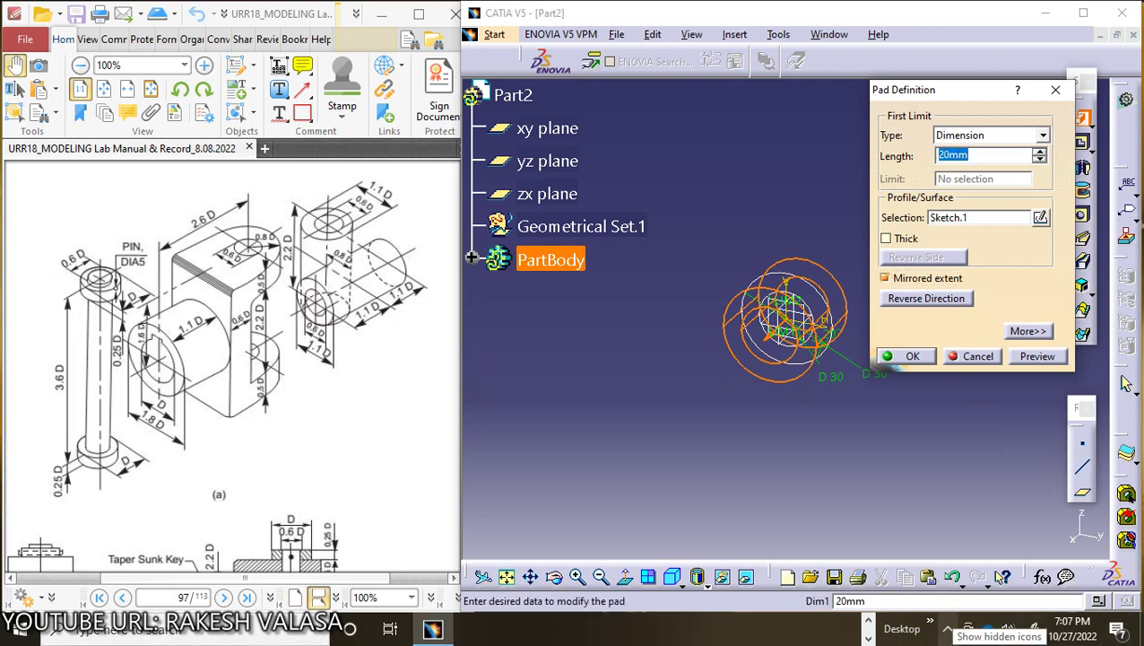
text(12.5/2)
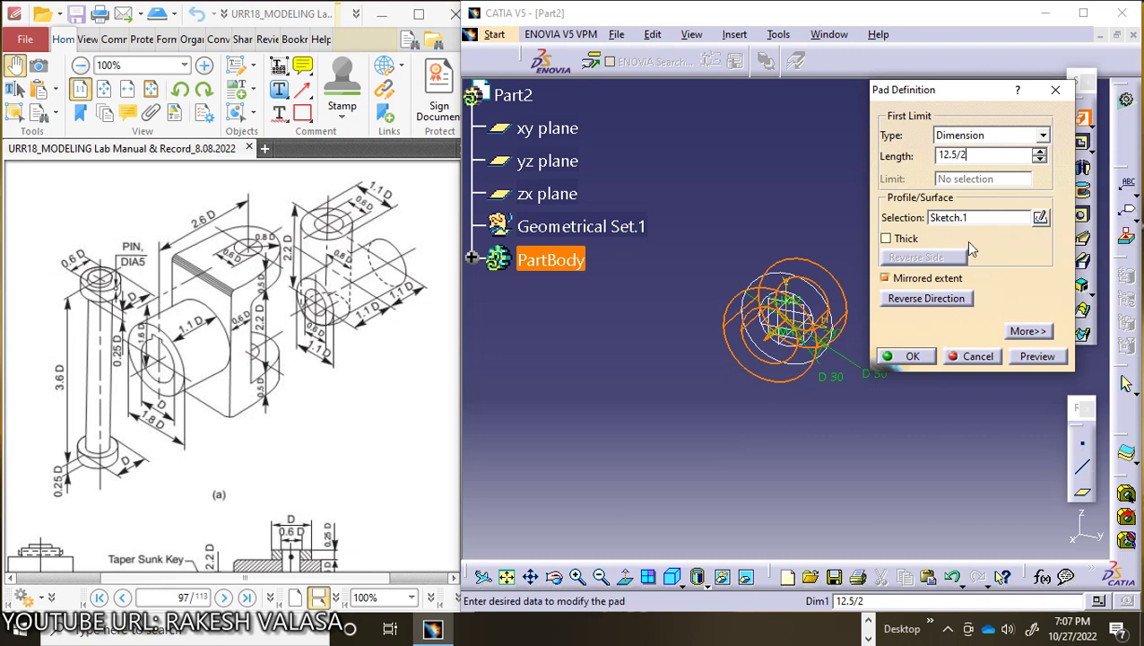
click(1031, 356)
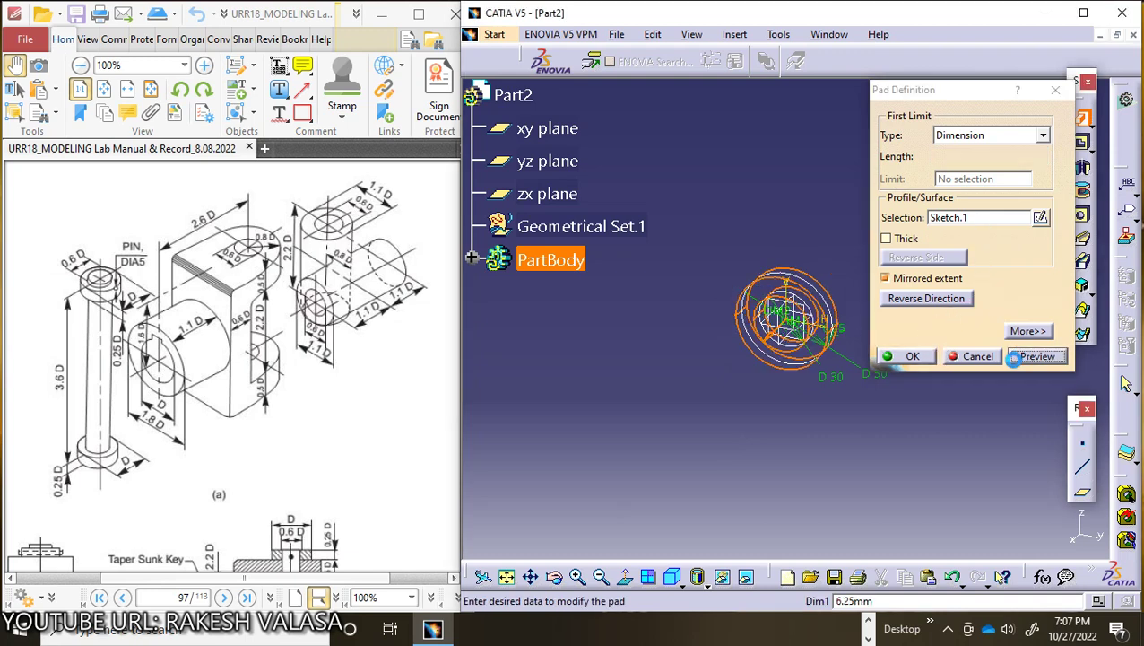
click(912, 356)
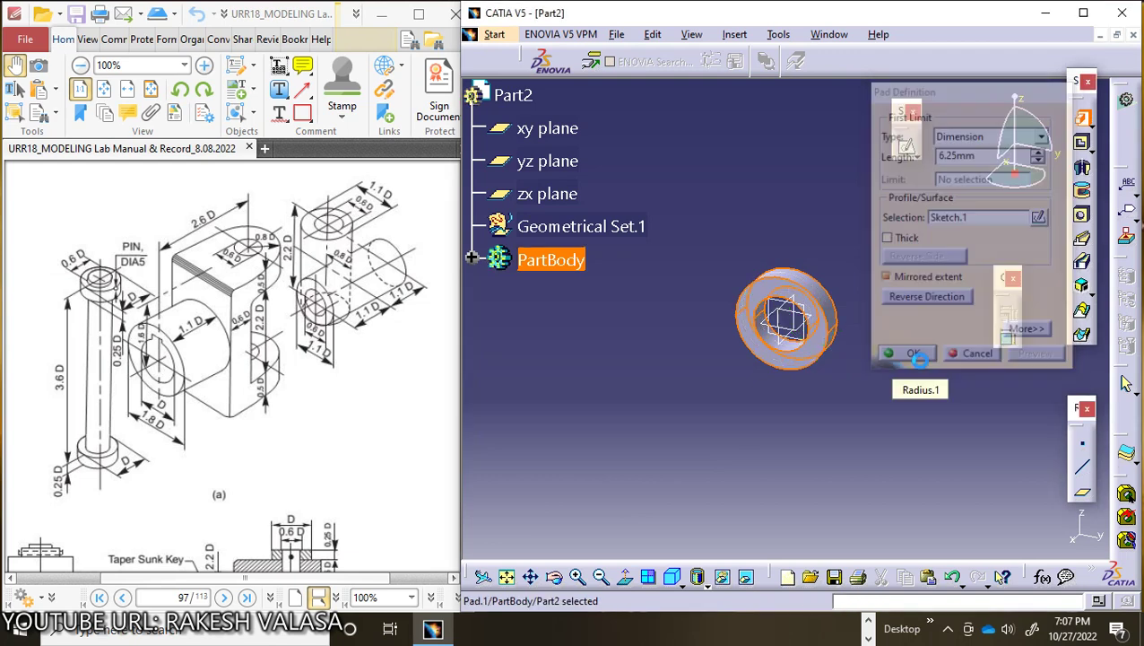
click(710, 414)
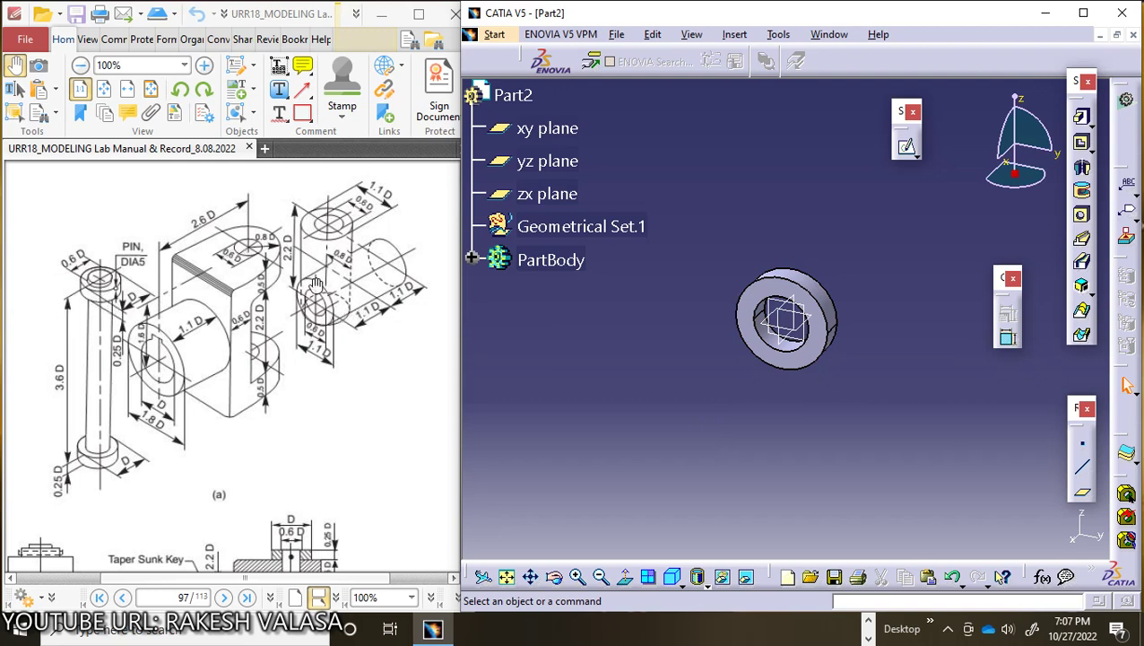
Sketch a circle about 8 mm in diameter centred on the origin of the zx plane.
click(550, 201)
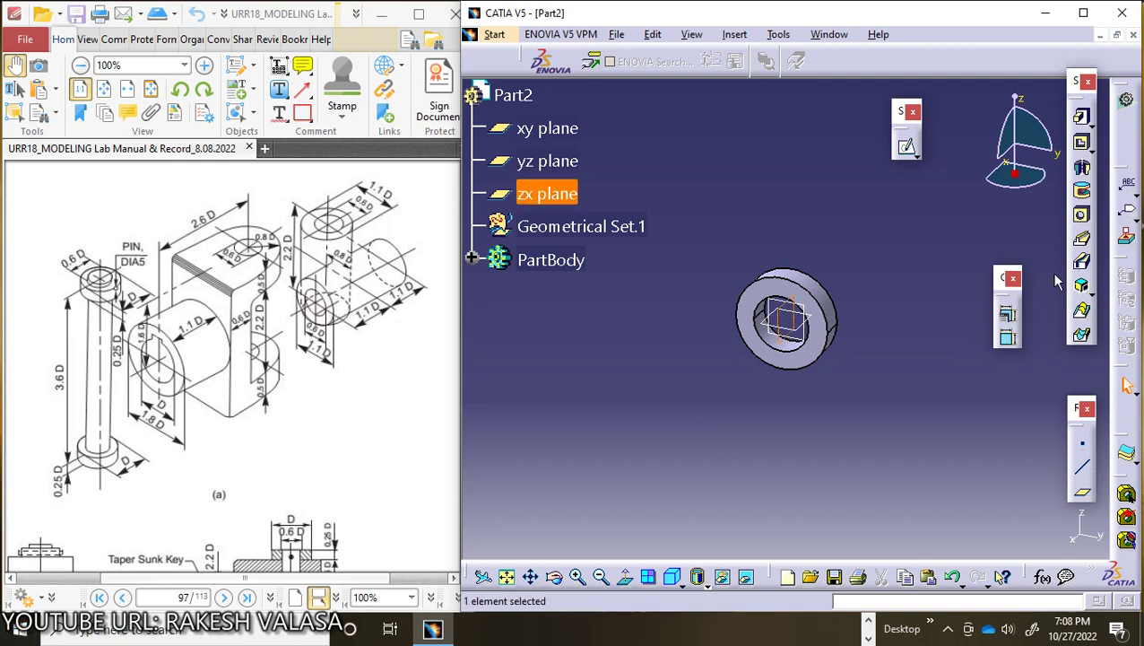
click(908, 149)
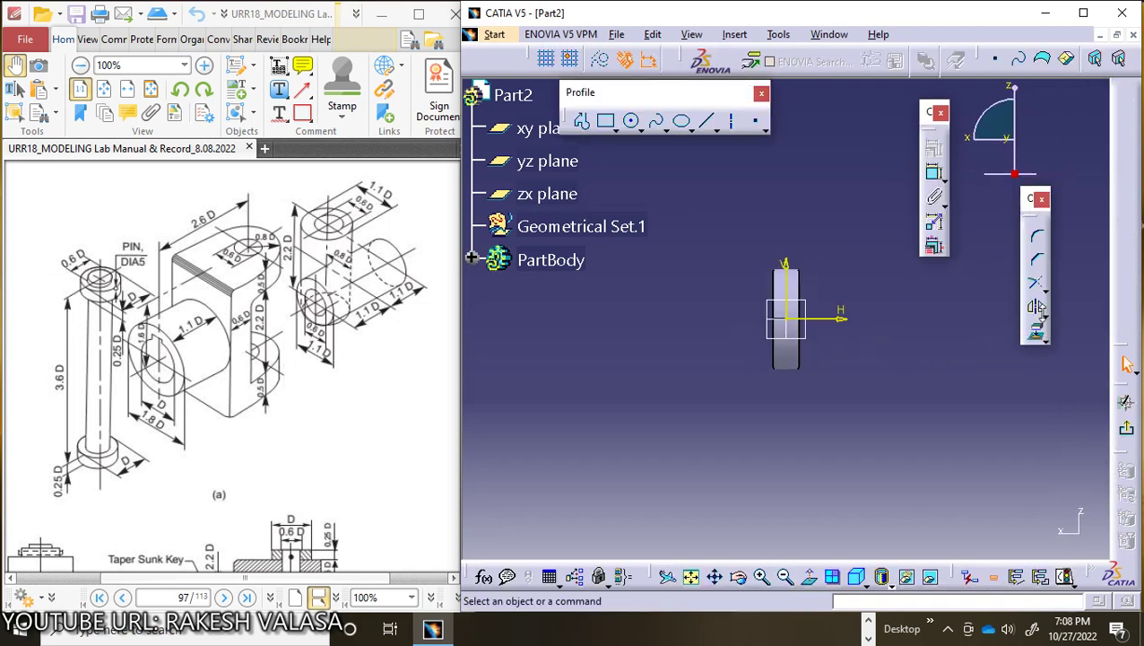
click(632, 125)
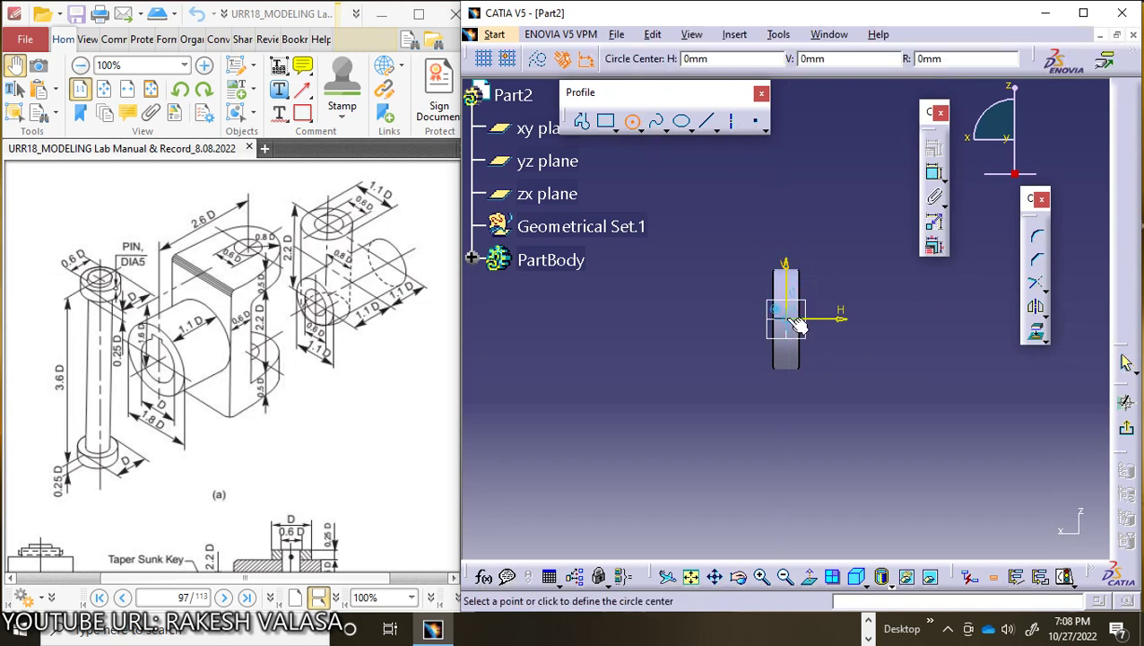
click(798, 324)
click(803, 319)
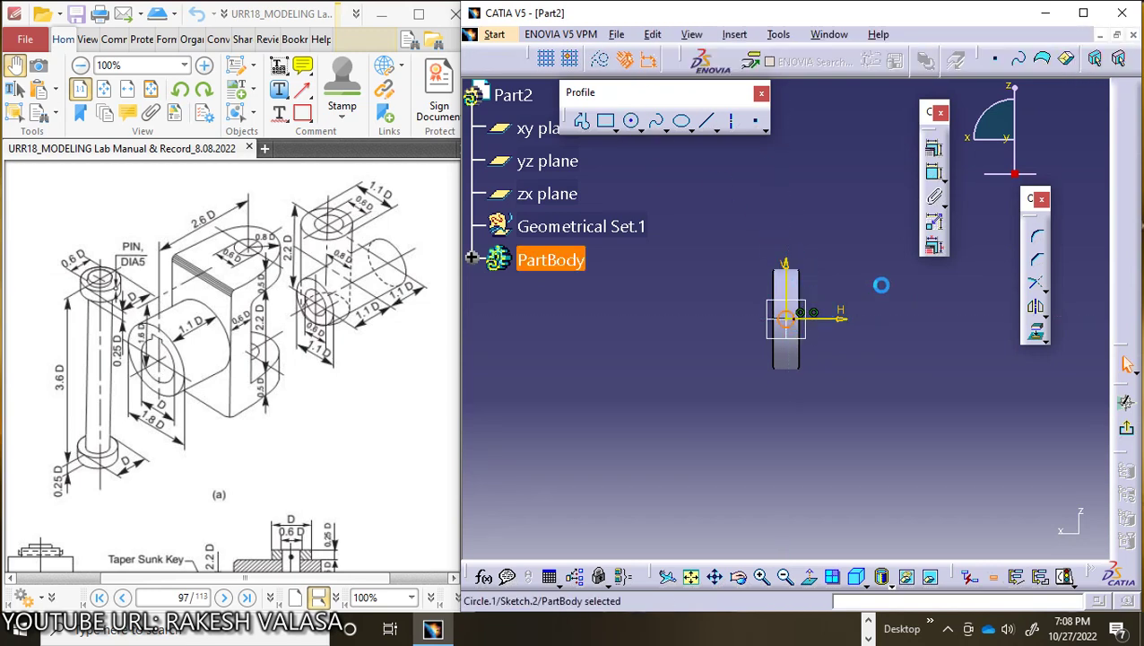
Dimension the small circle's diameter and set it to 5 mm.
click(932, 176)
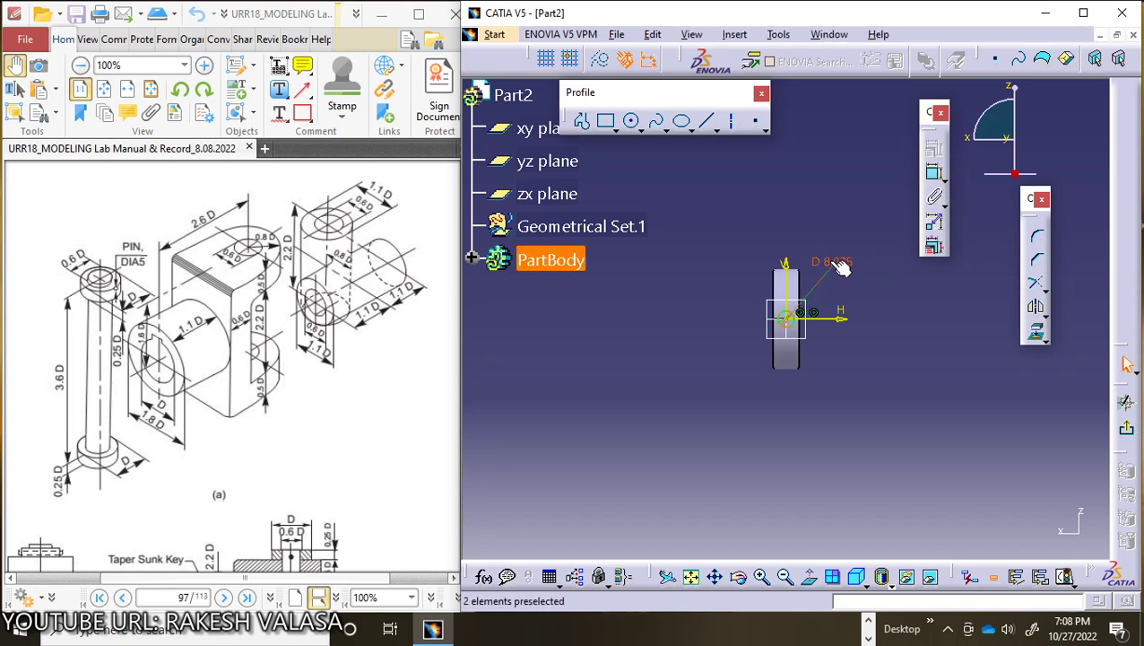
click(831, 261)
double_click(830, 261)
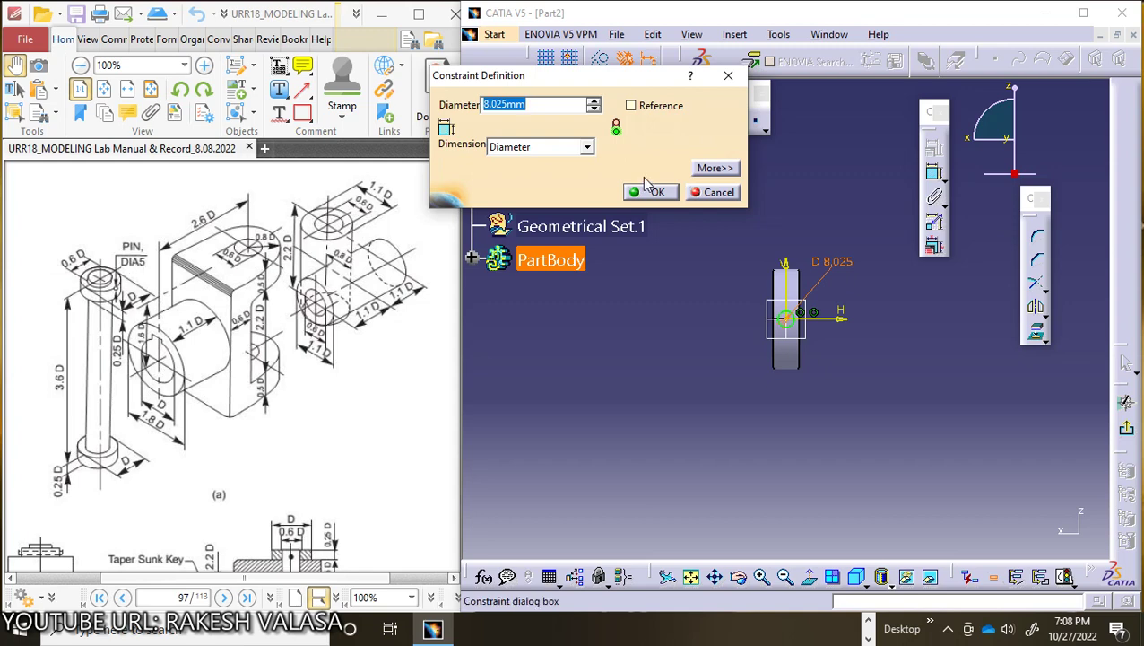
text(5)
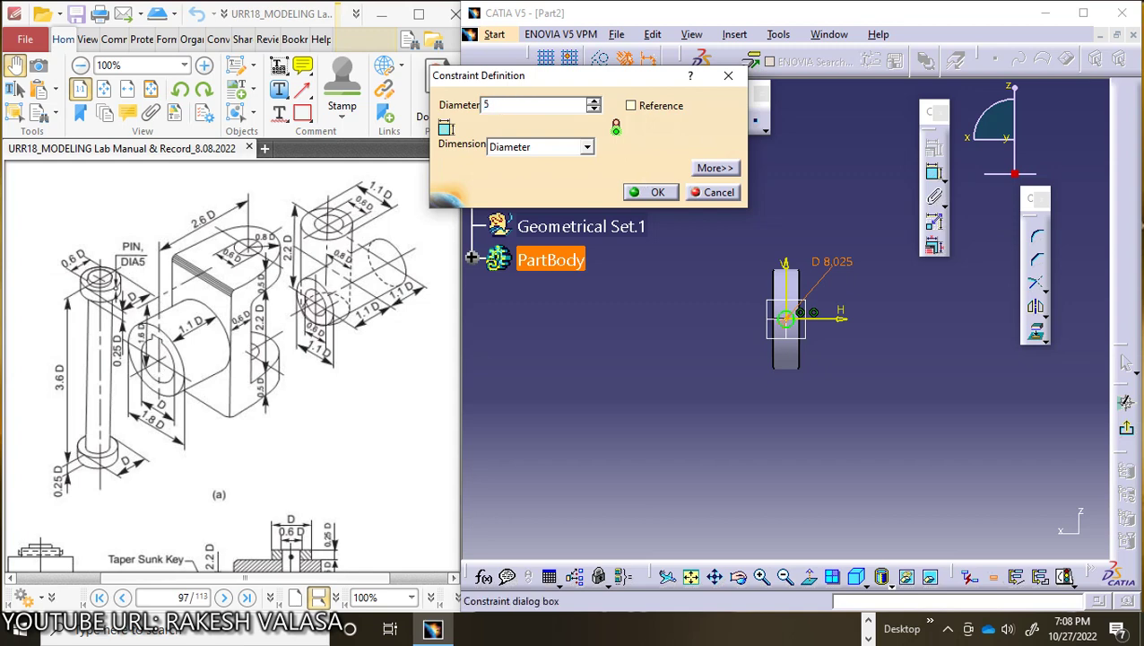
click(644, 189)
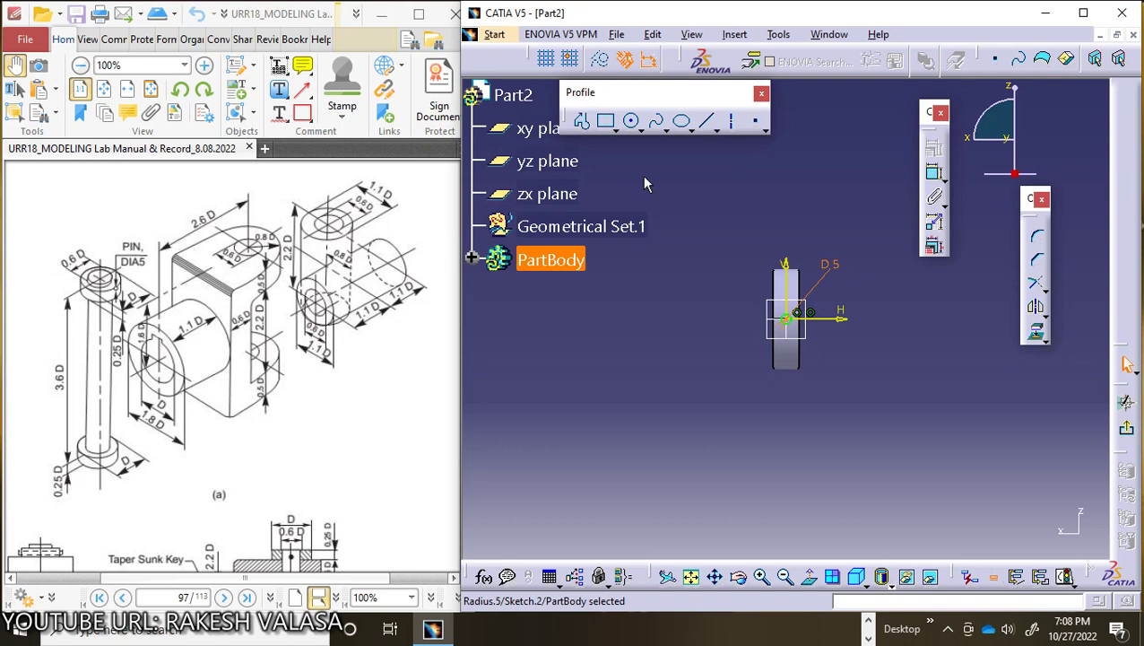
Exit the sketch and pocket the small circle through both sides of the ring, 41.25 mm deep with mirrored extent.
click(1125, 402)
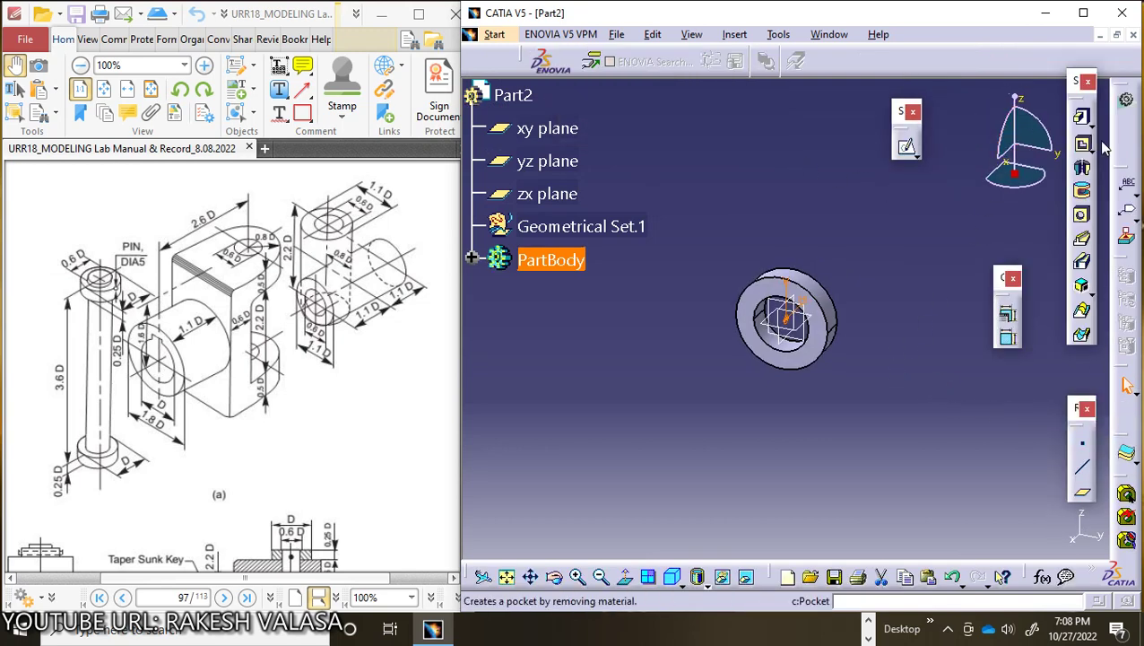
click(1083, 146)
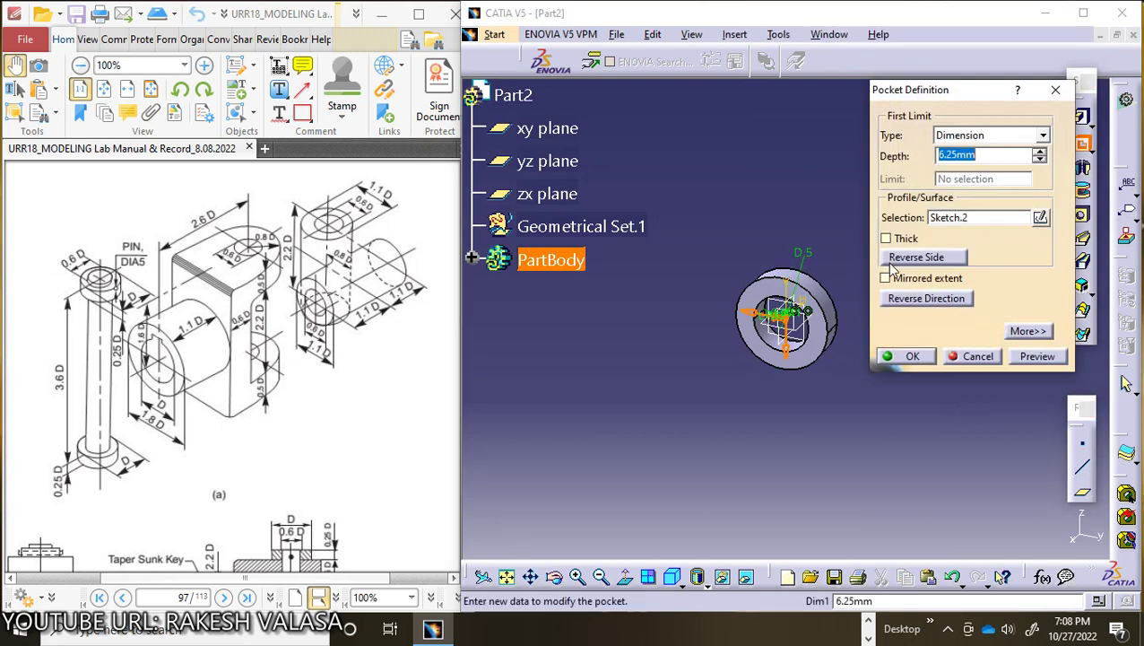
click(887, 279)
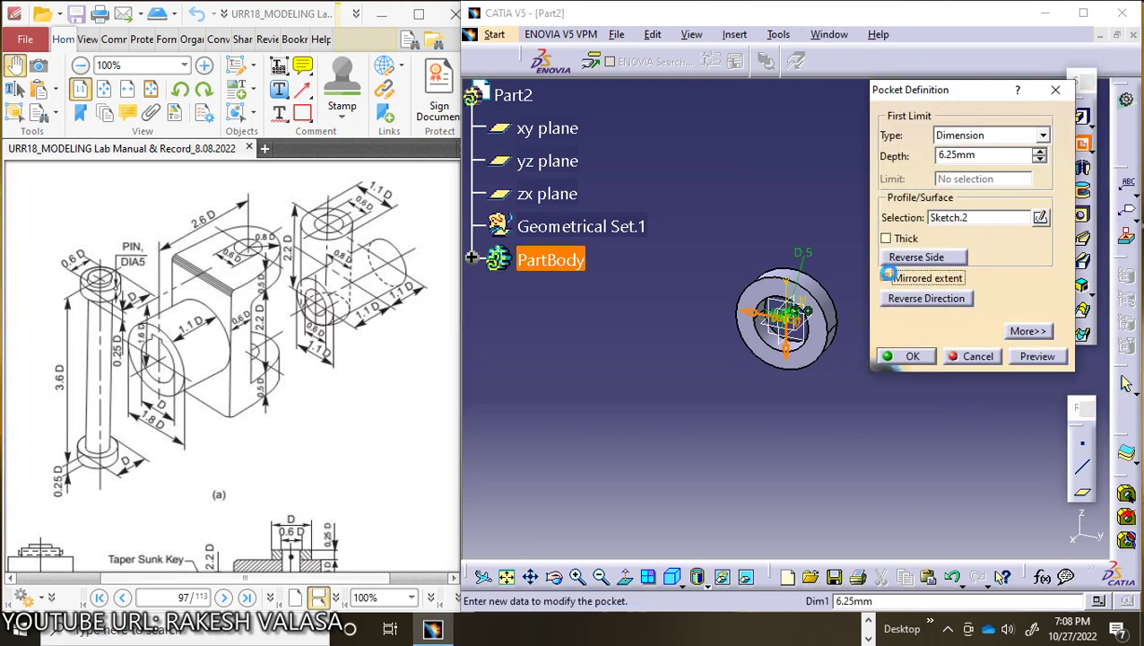
click(1039, 152)
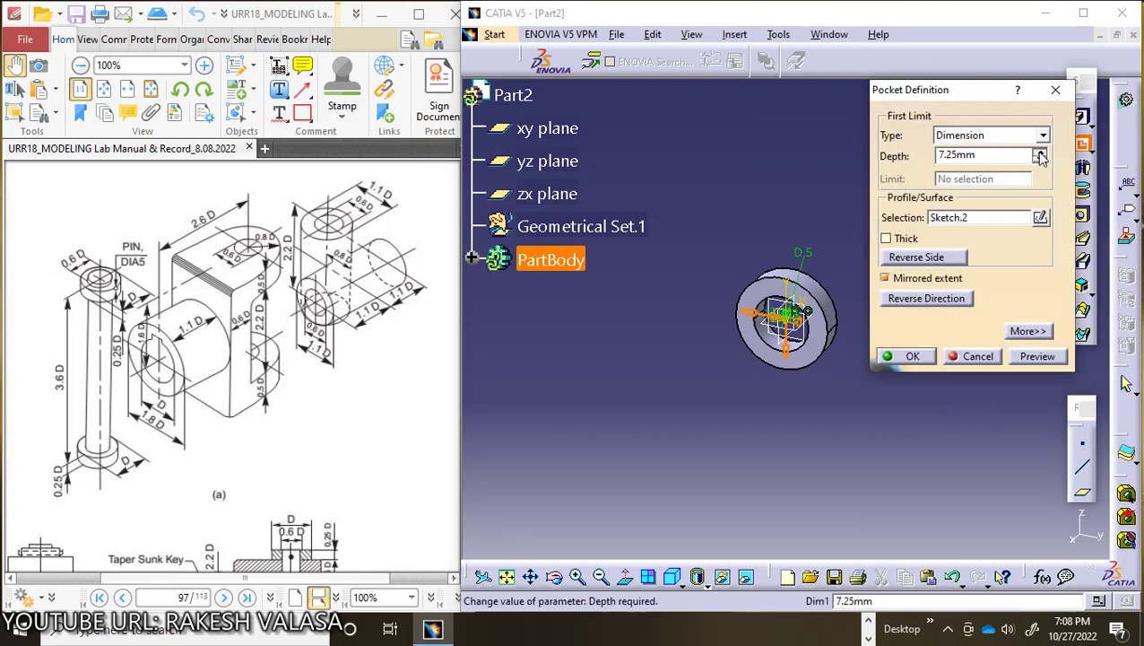
drag(1039, 152, 1039, 153)
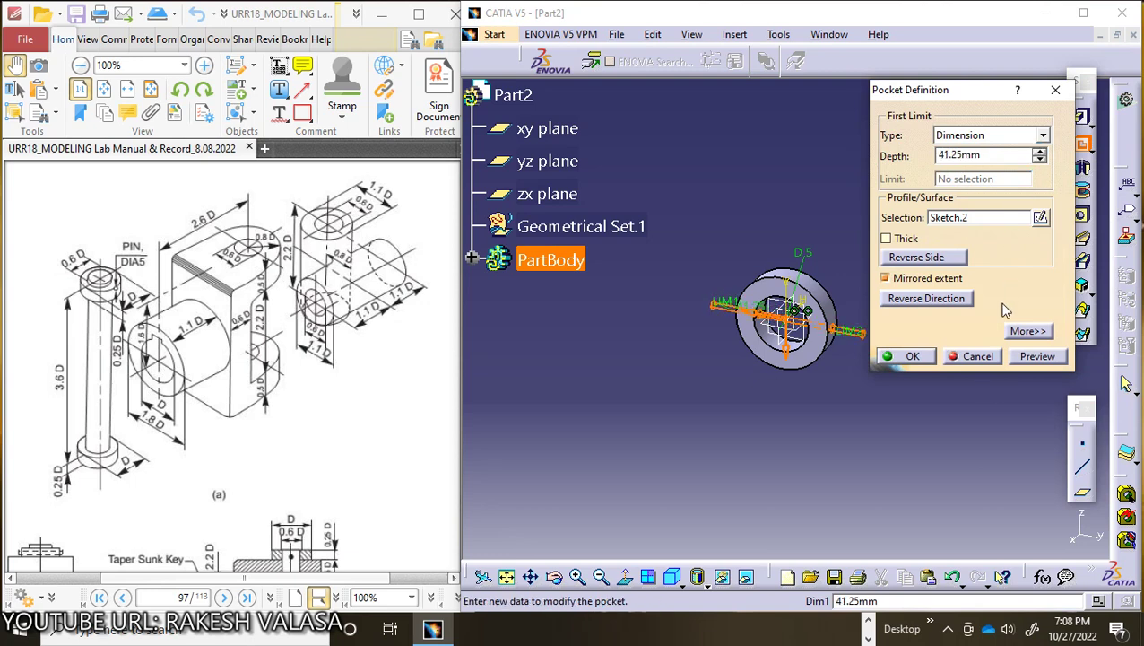
click(910, 357)
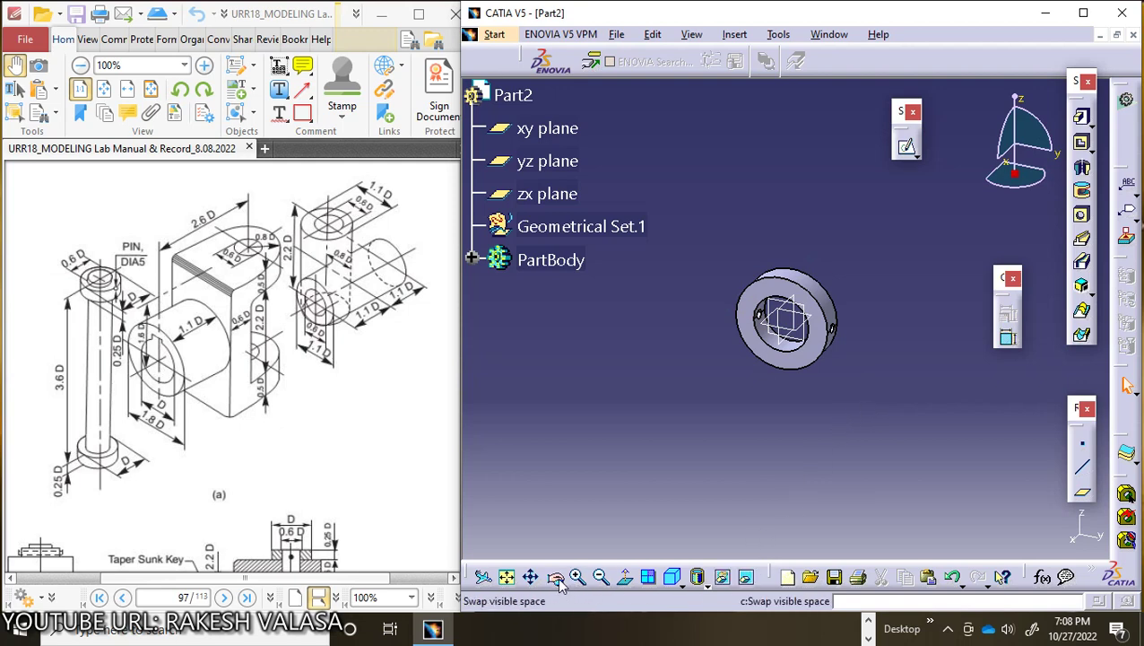
drag(798, 451, 682, 306)
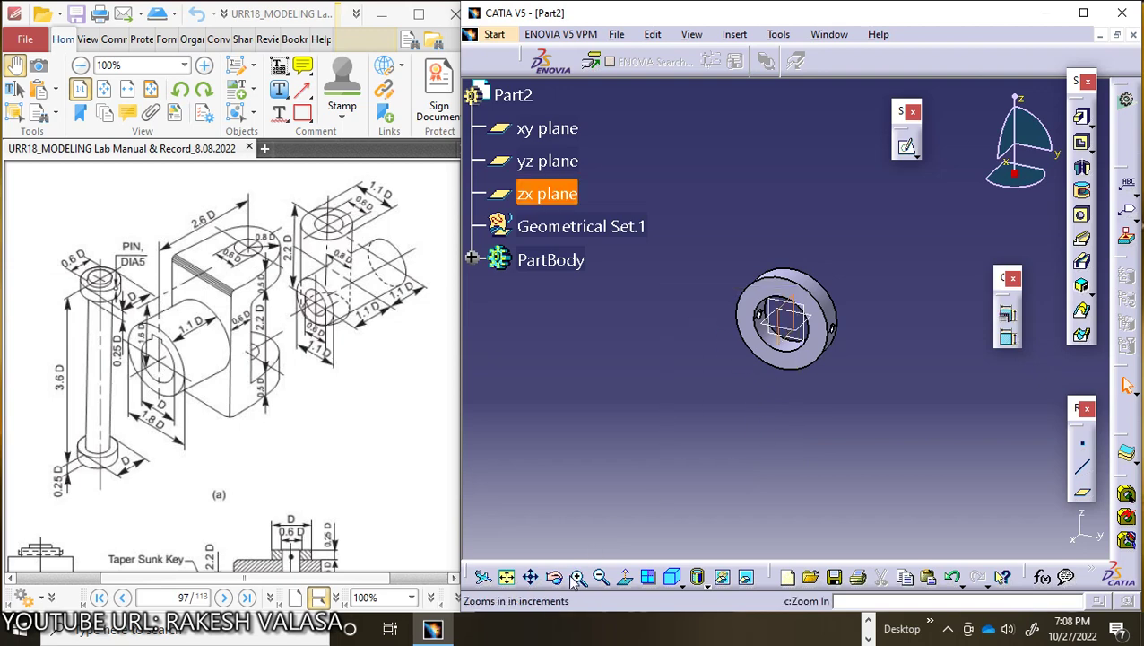
drag(914, 506, 668, 238)
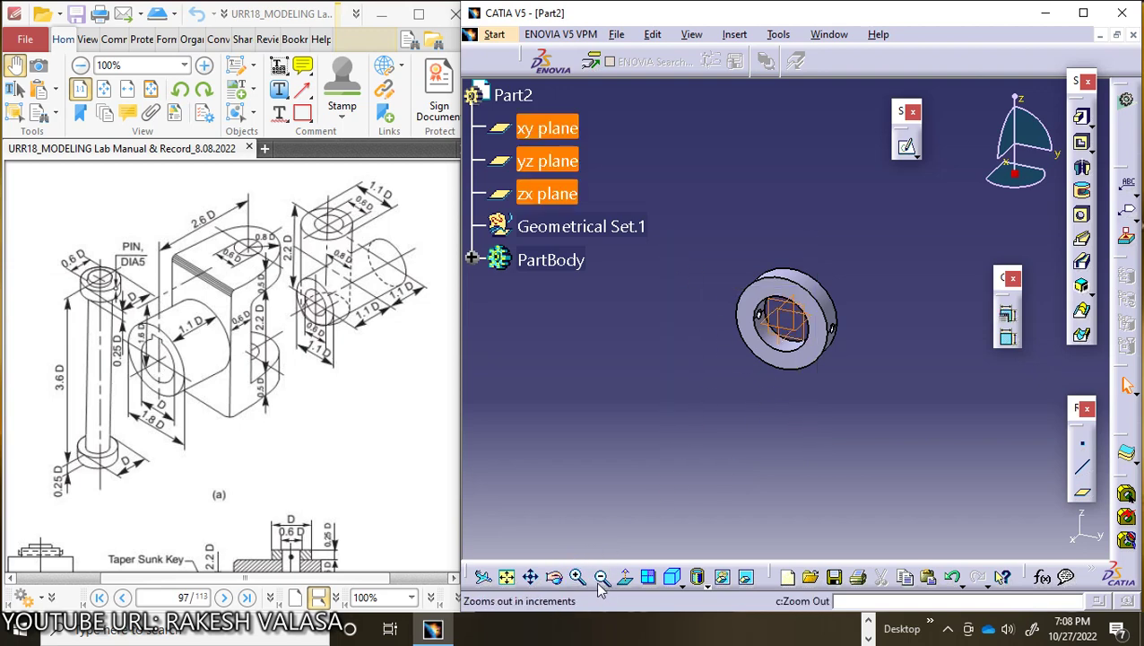
click(684, 485)
click(554, 576)
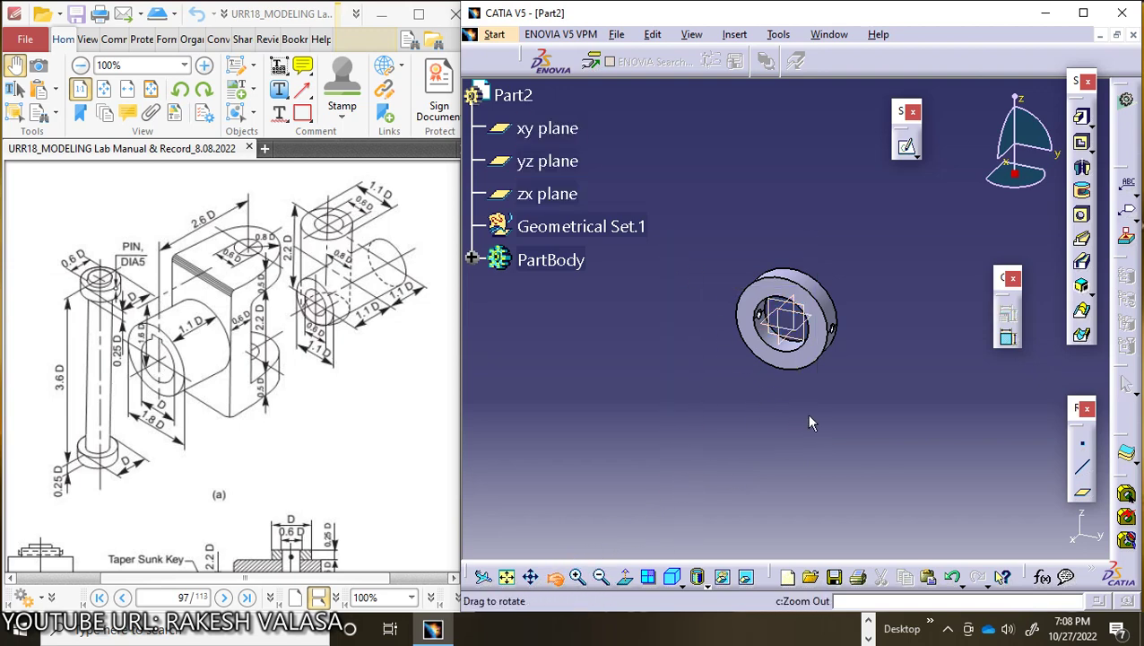
drag(708, 219, 878, 441)
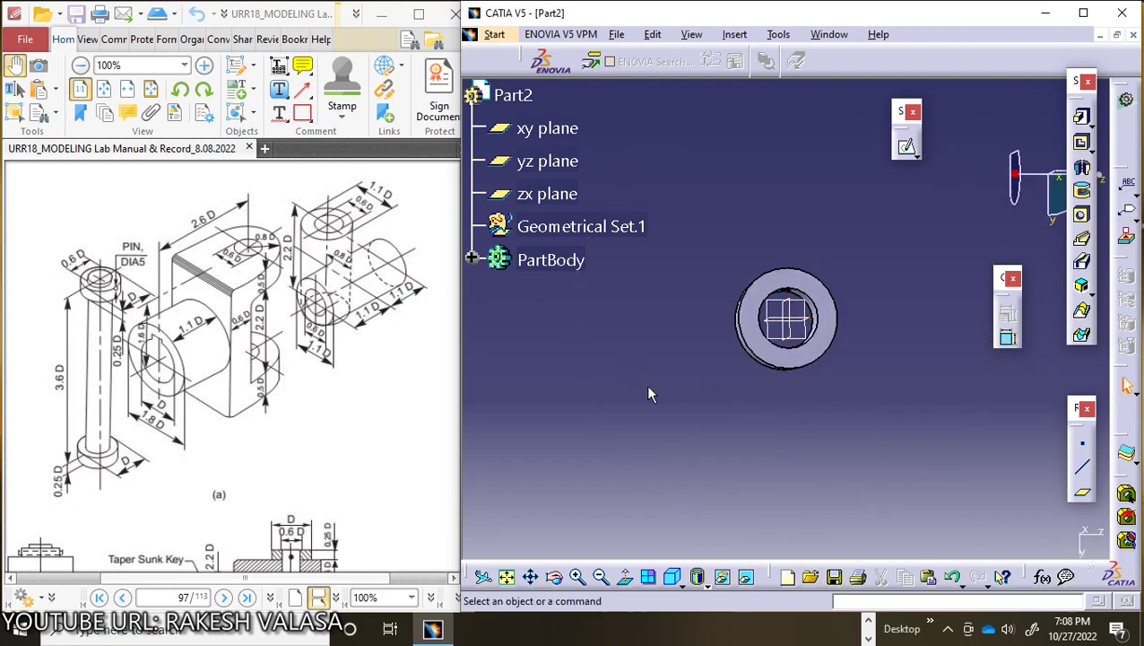
Save the ring part as BUSH in the ASSEMBLY folder.
click(835, 579)
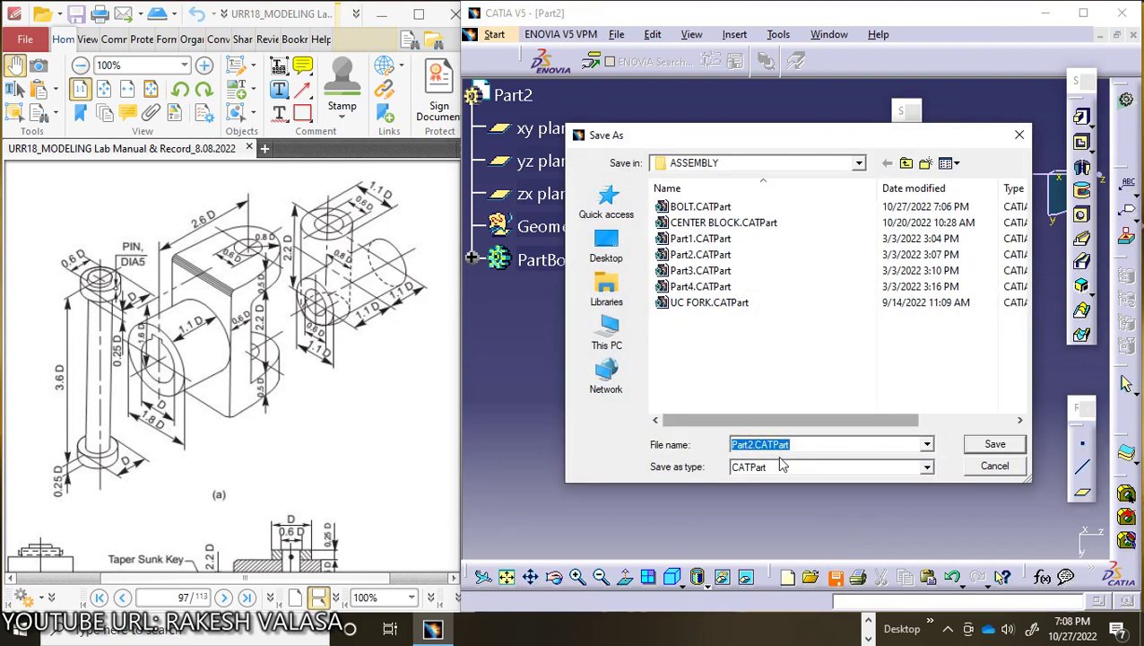
click(749, 443)
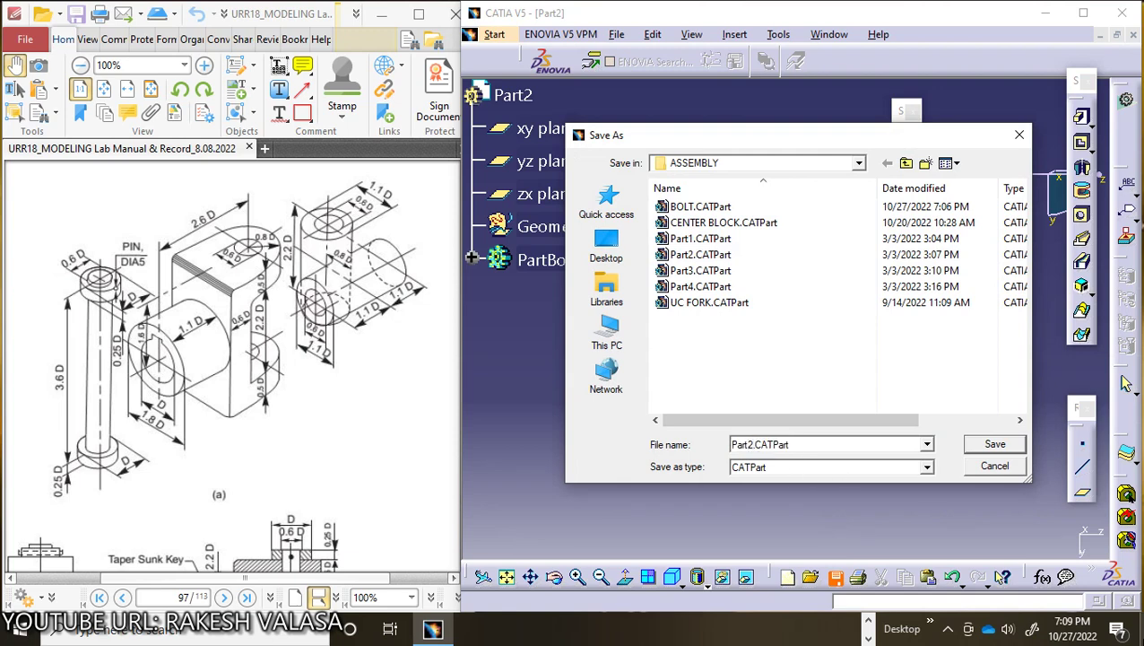
key(BackSpace)
key(BackSpace)
key(BackSpace)
key(BackSpace)
click(1022, 446)
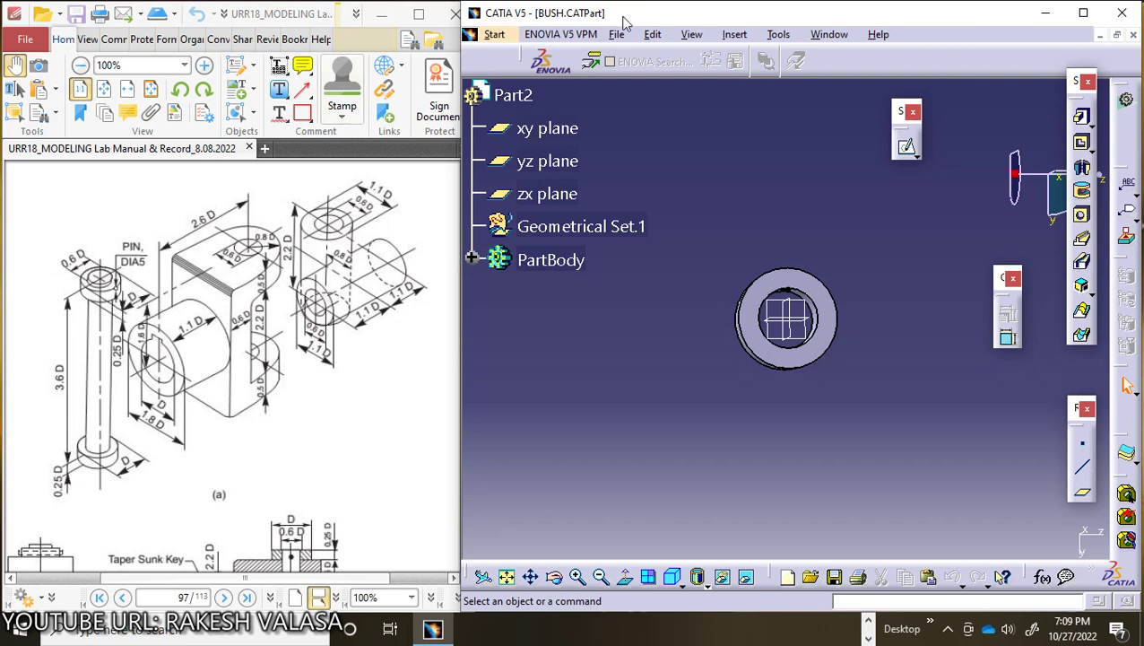
Create another new part in the Part Design workbench.
click(499, 38)
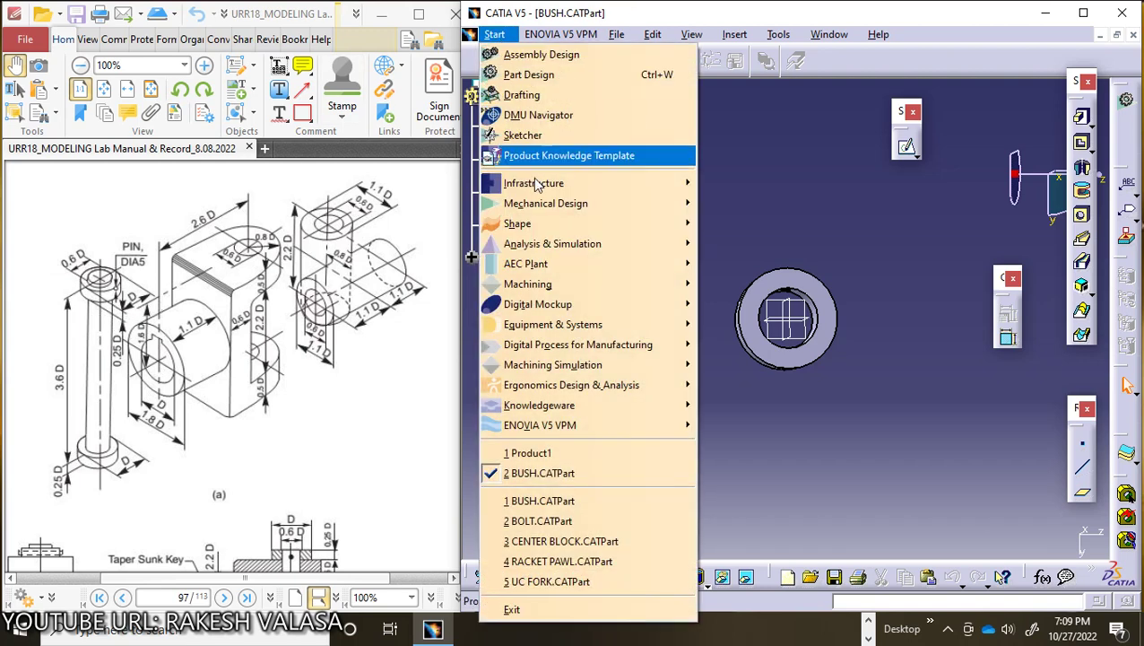
mouse_move(544, 206)
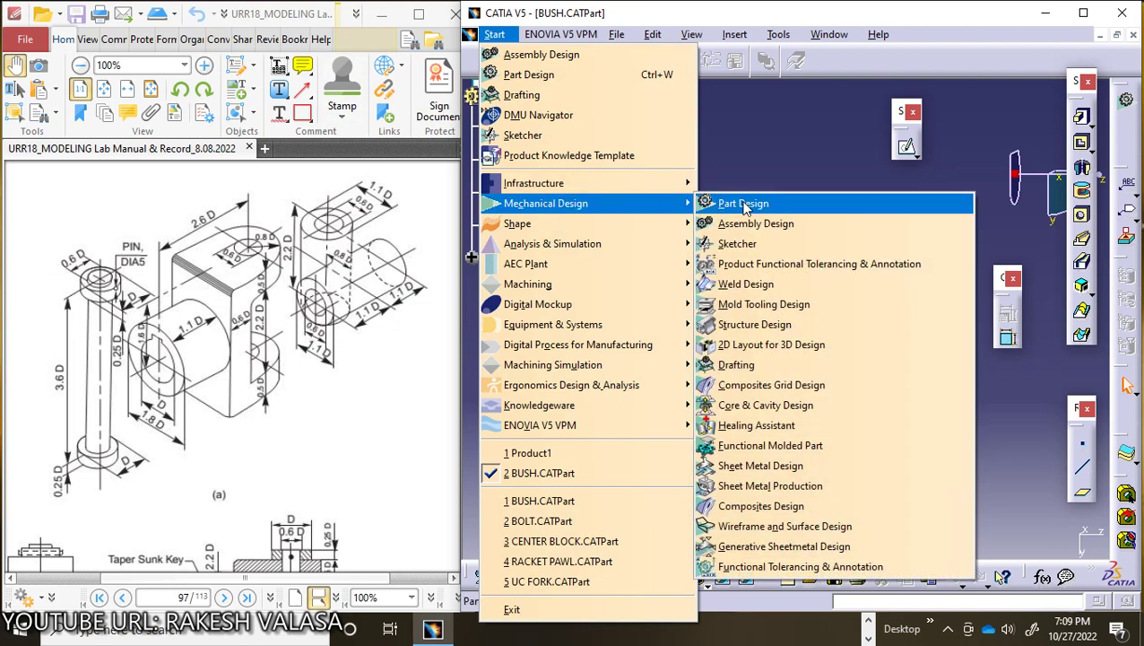
click(727, 203)
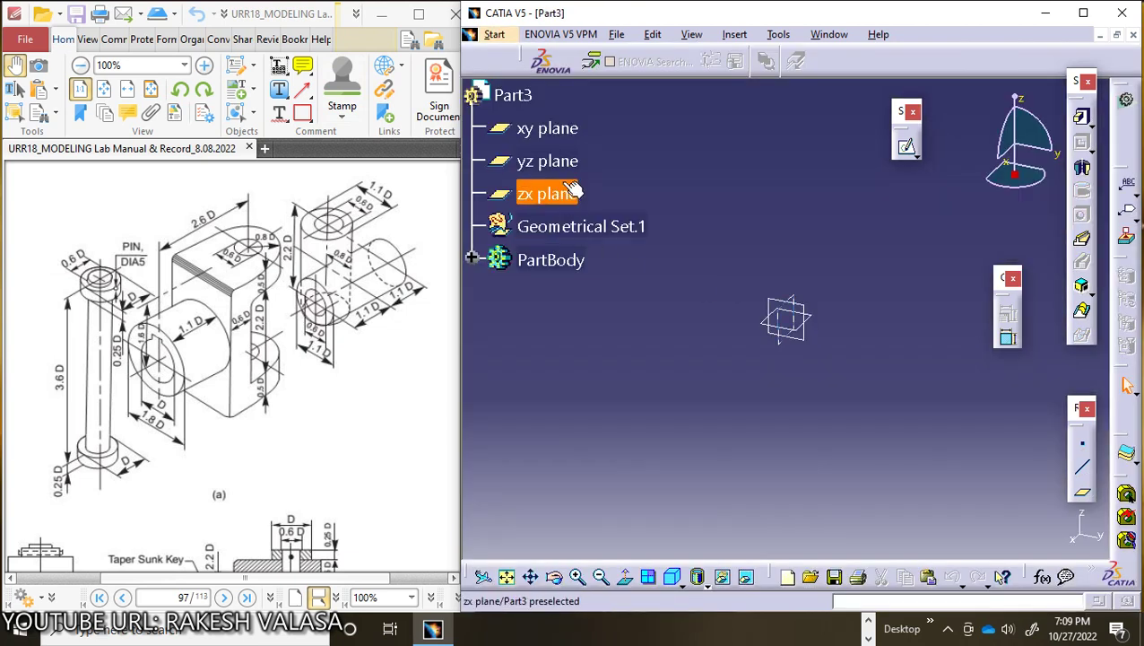
Start a sketch on the yz plane and draw a circle about 45.5 mm in diameter centred on the origin.
click(560, 160)
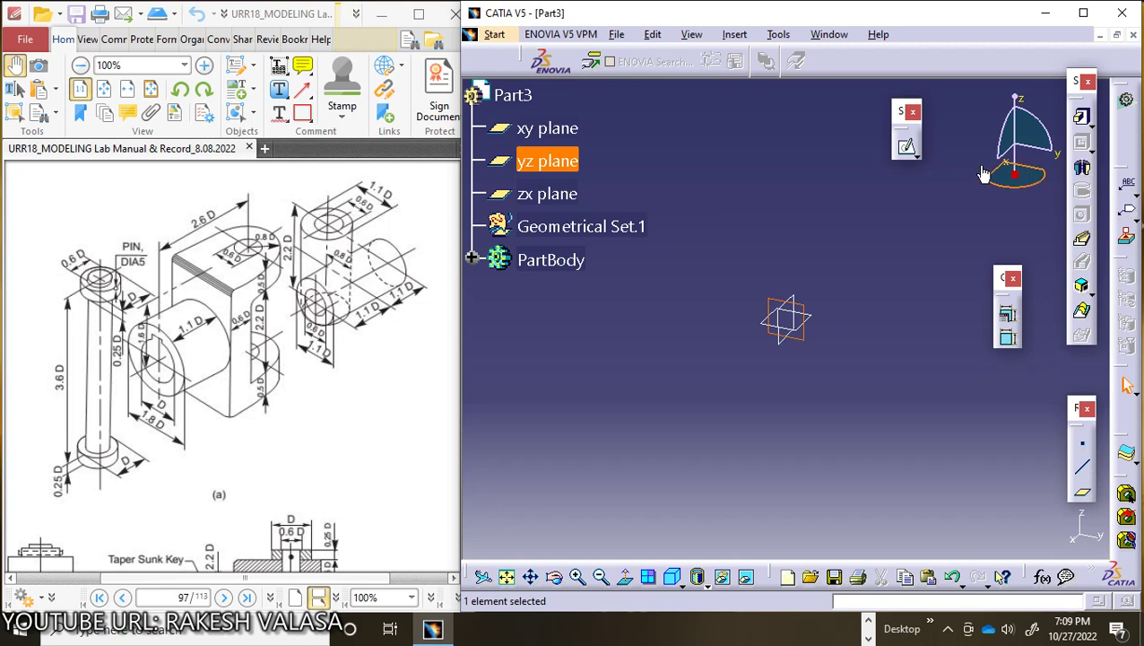
click(907, 146)
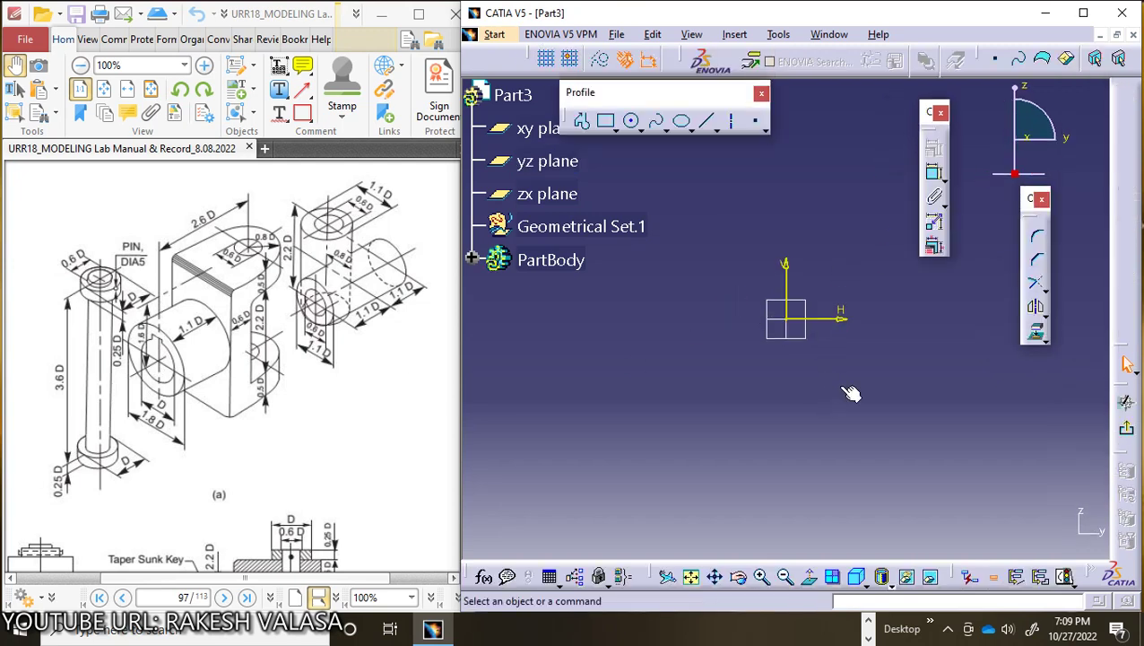
click(632, 123)
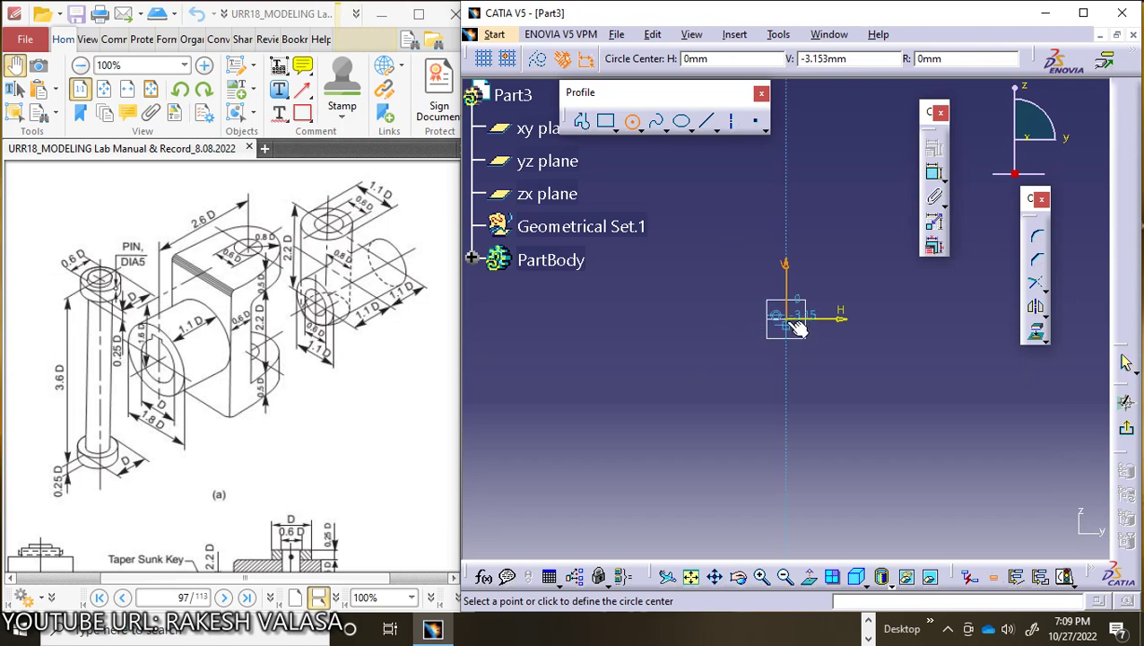
click(794, 321)
click(826, 337)
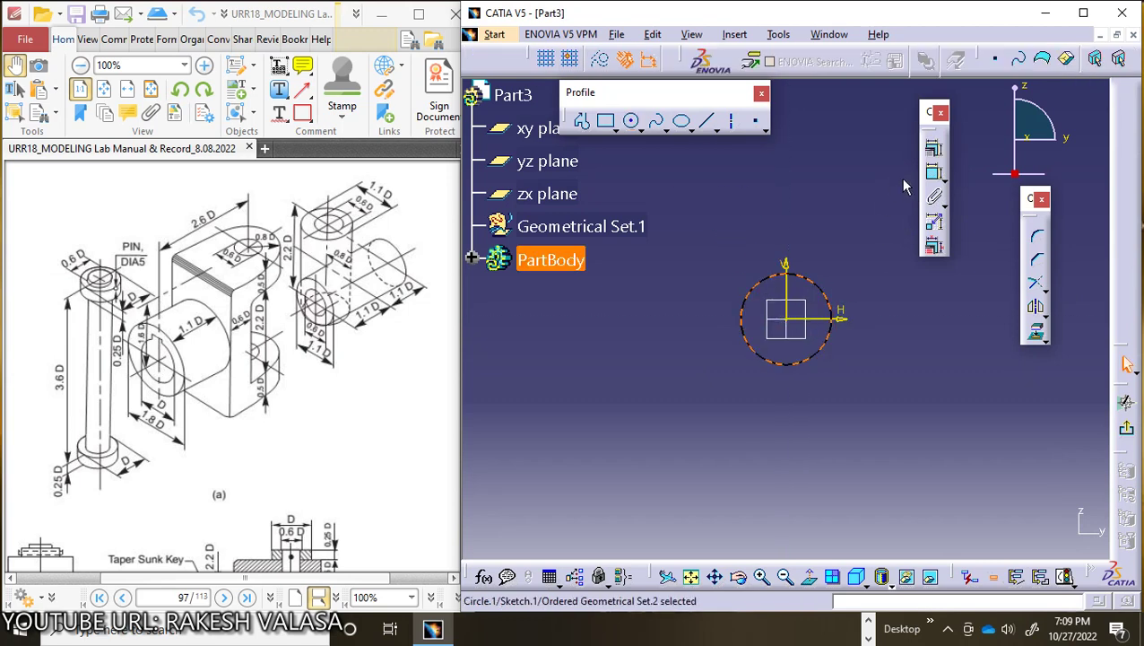
Dimension the circle's diameter and set it to 5 mm.
click(937, 176)
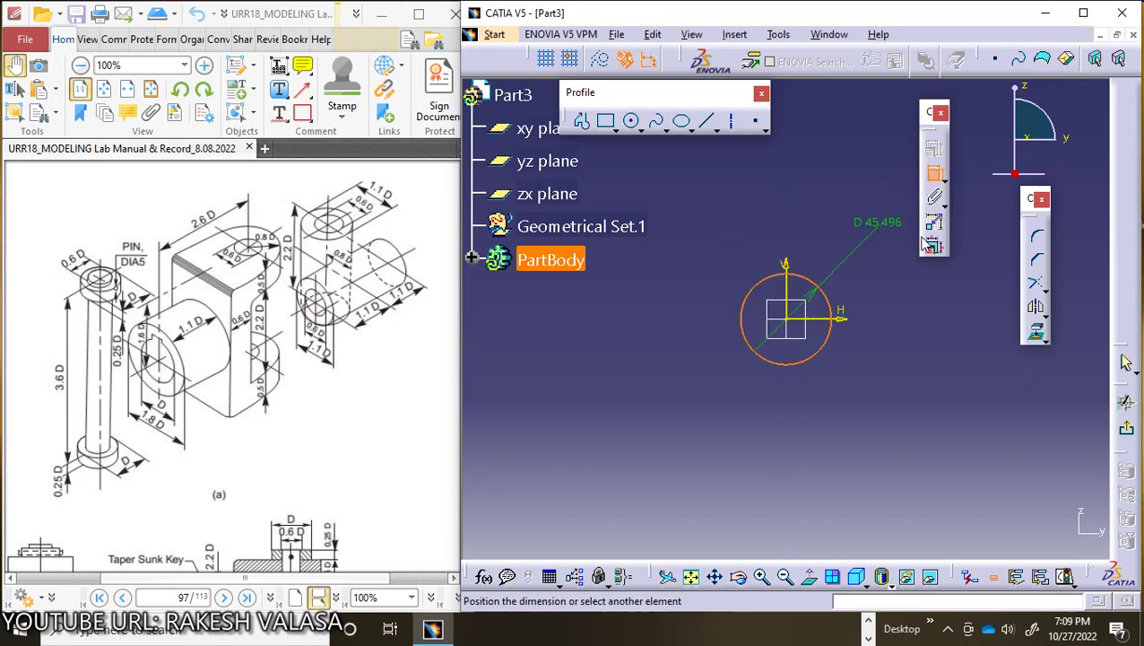
click(846, 244)
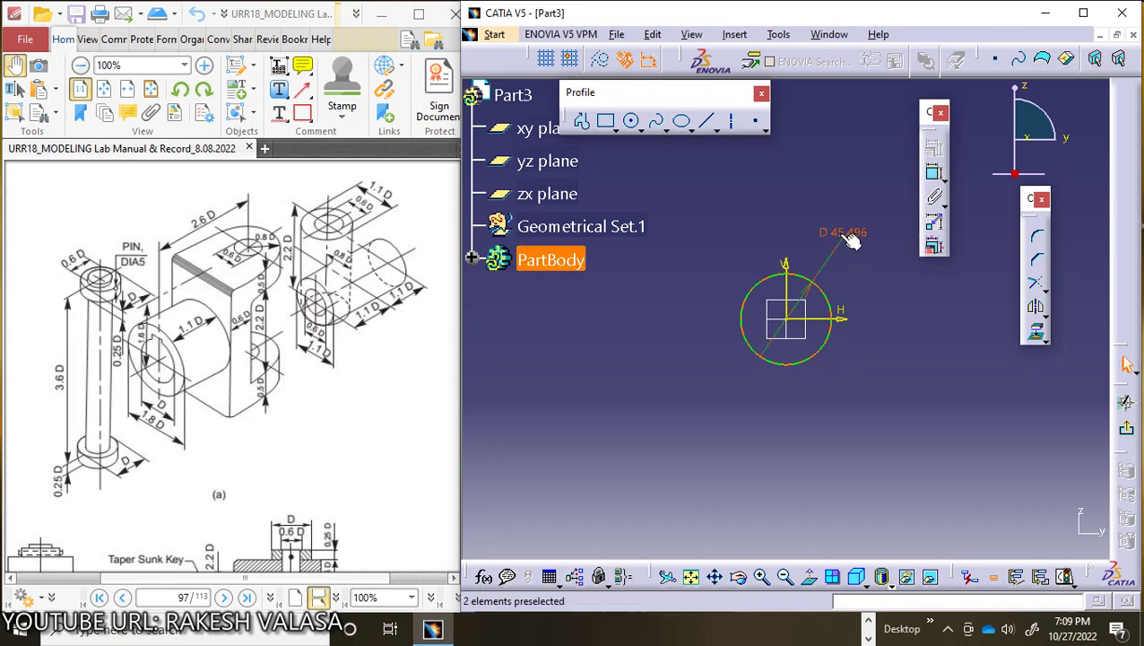
double_click(846, 238)
text(5)
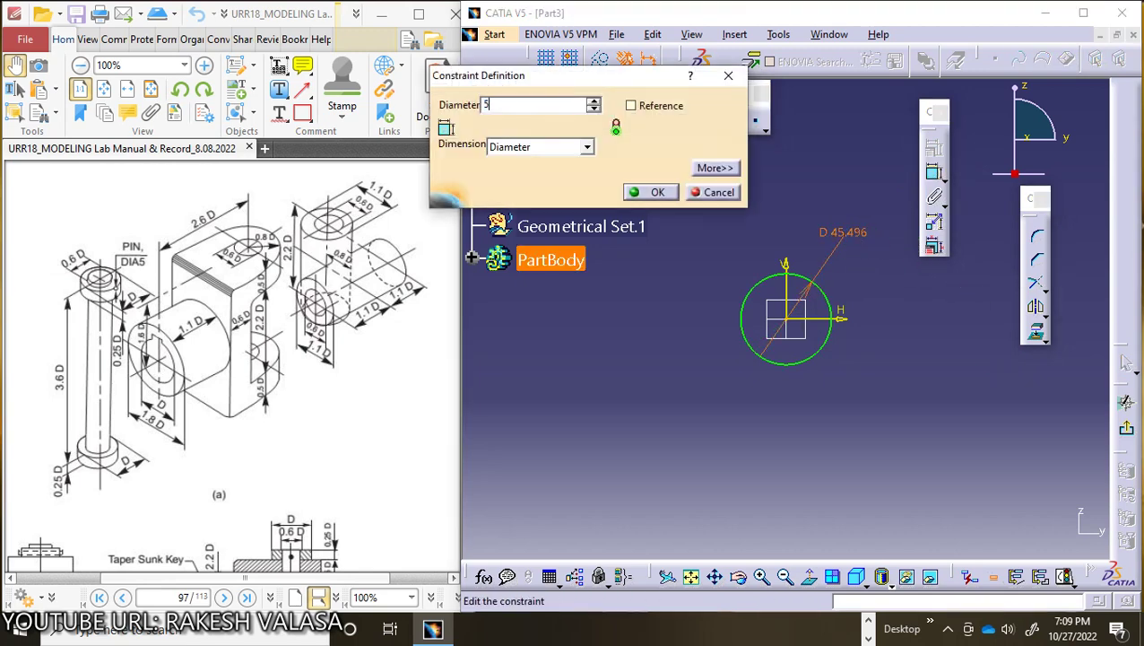
key(Return)
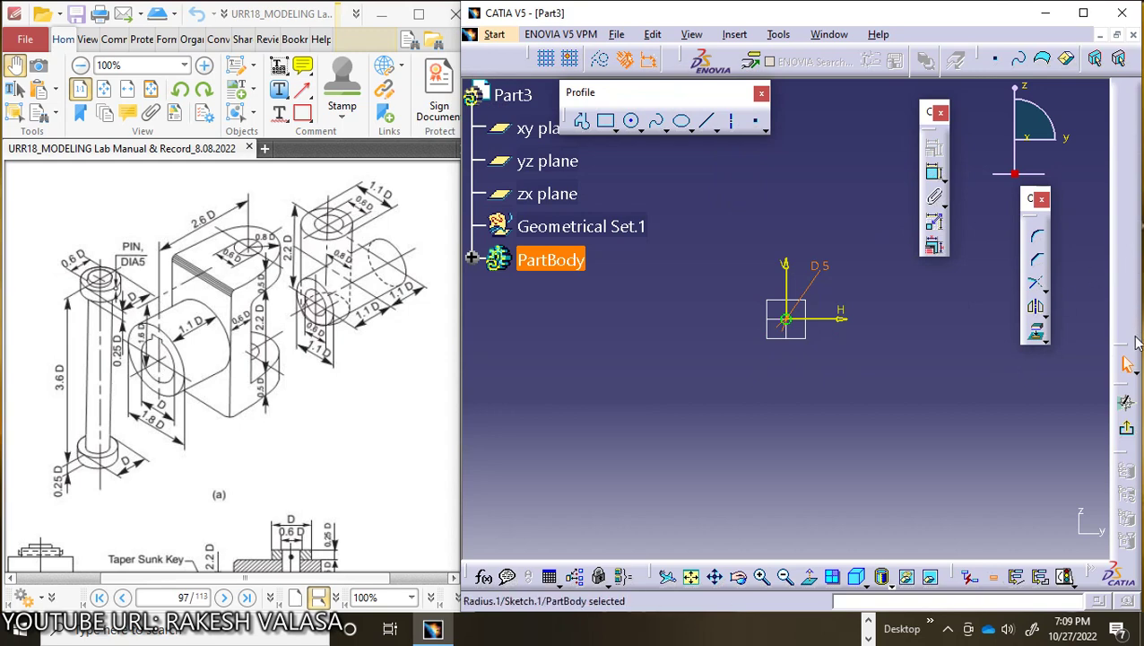
Exit the sketch and pad the circle with a length of 25 mm and mirrored extent.
click(1128, 434)
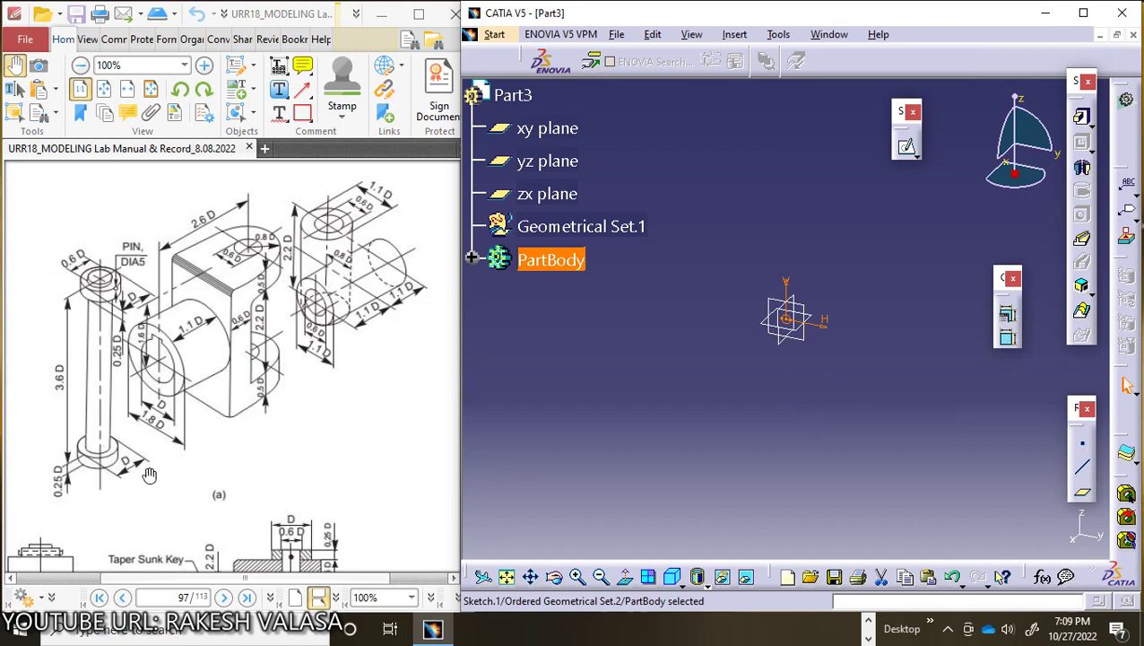
click(1079, 120)
click(923, 351)
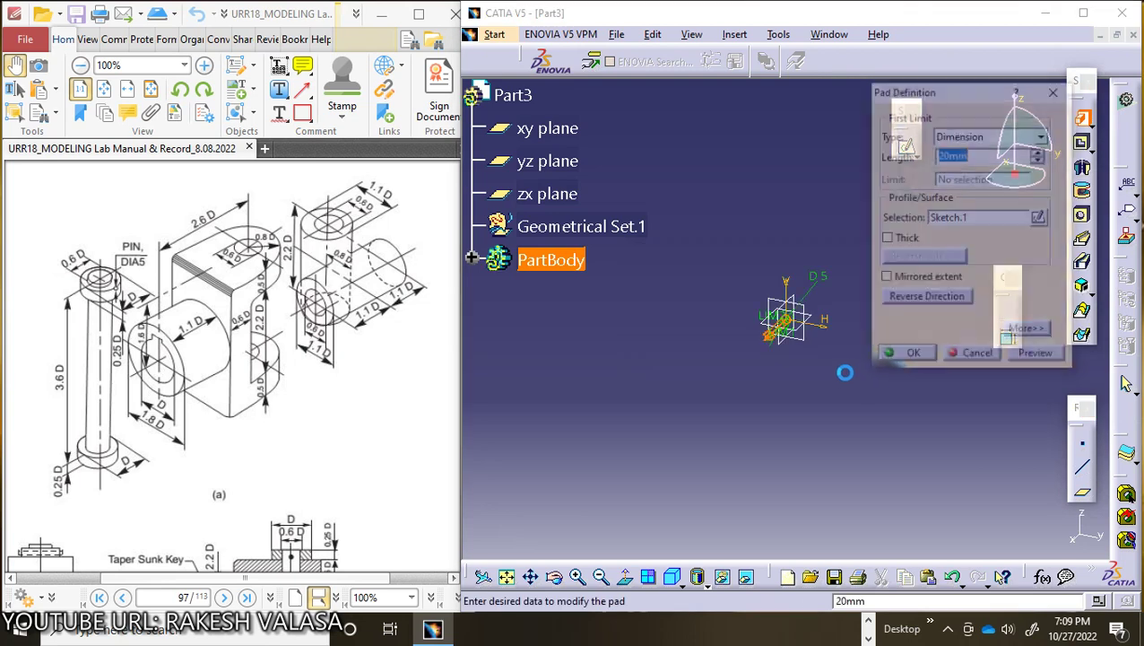
click(885, 278)
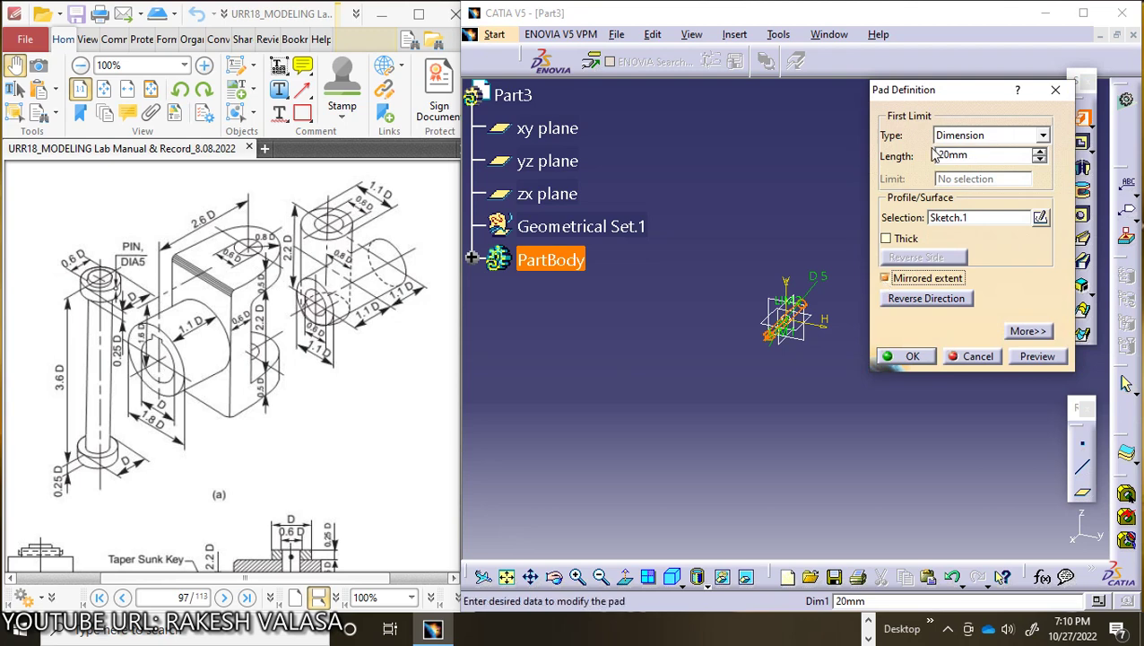
click(977, 154)
drag(975, 154, 936, 159)
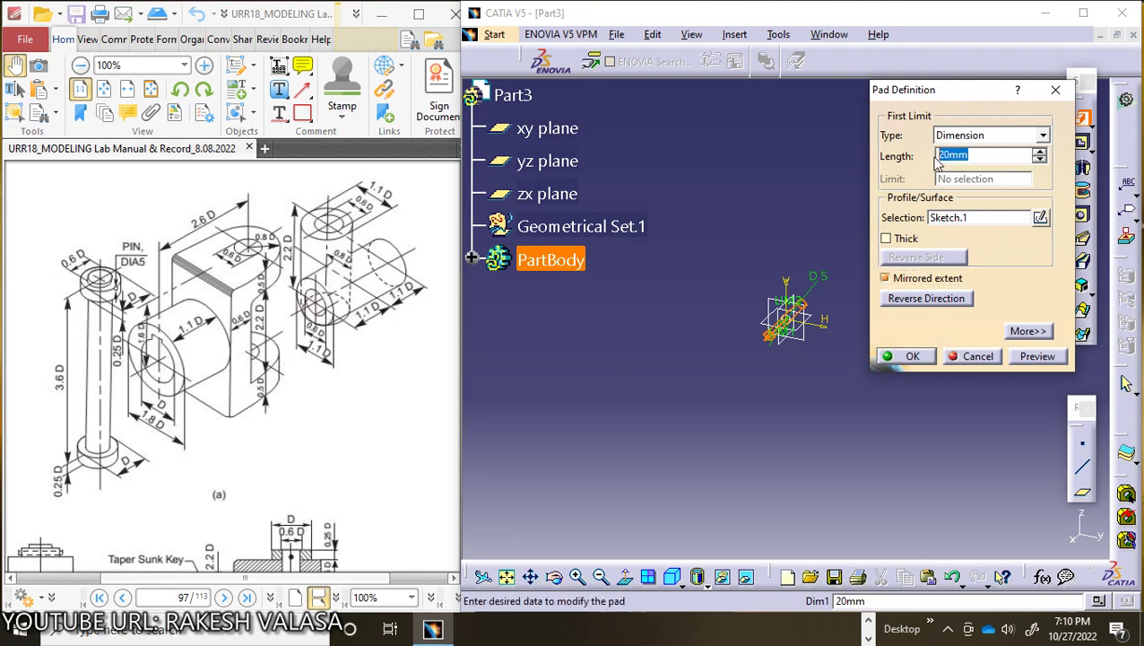
text(25)
click(903, 356)
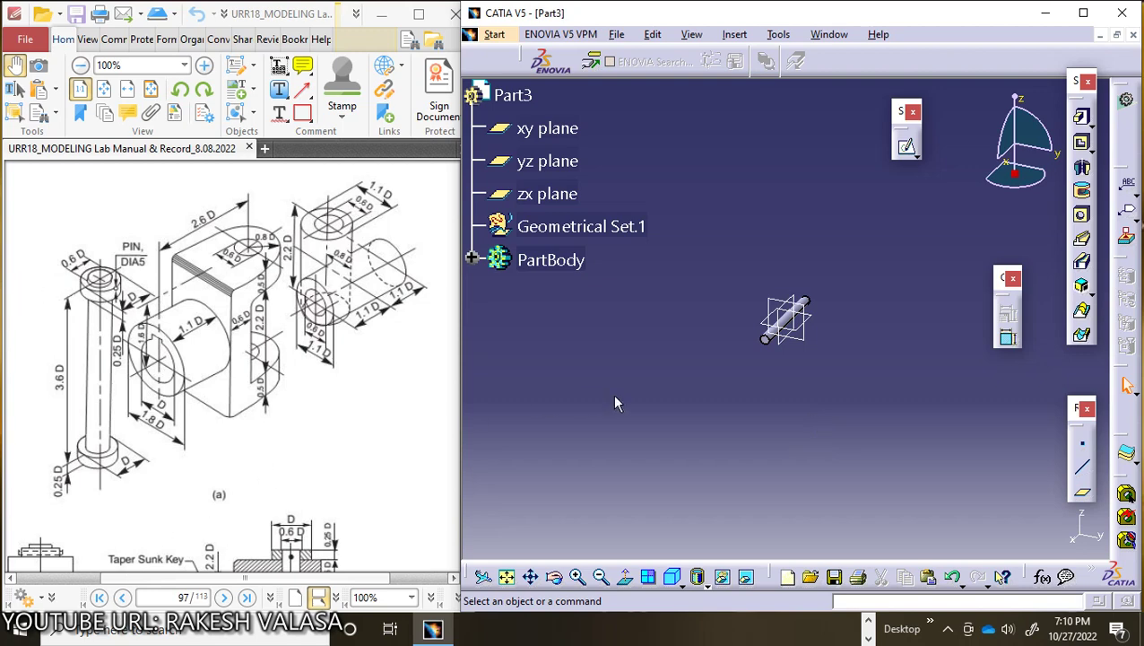
click(492, 35)
mouse_move(639, 202)
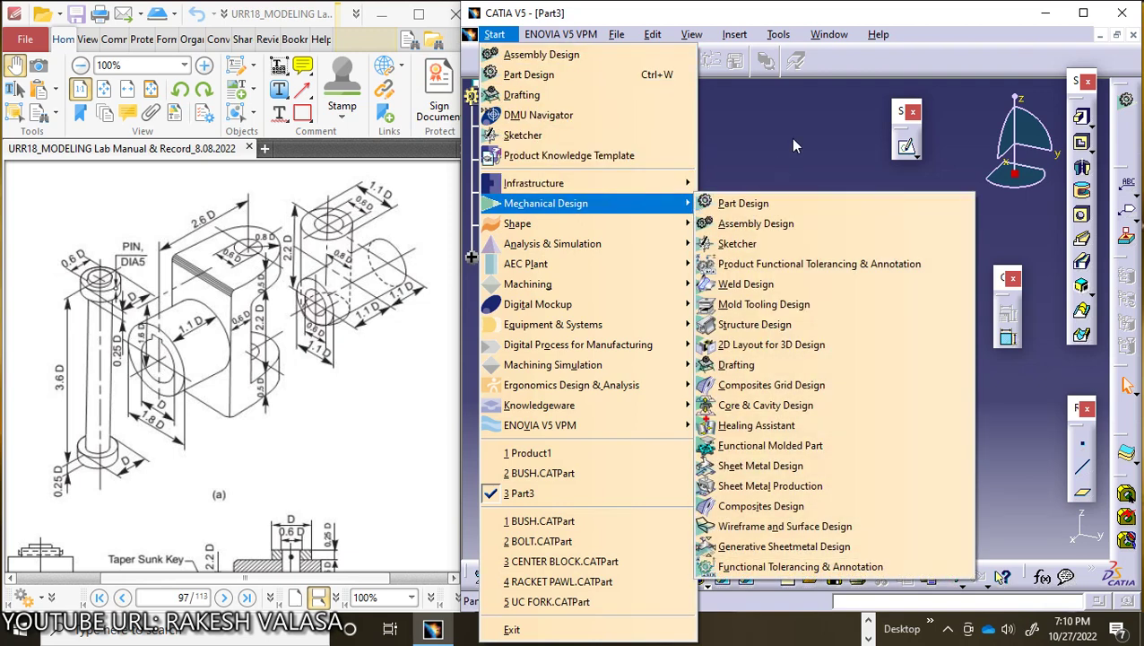
click(747, 204)
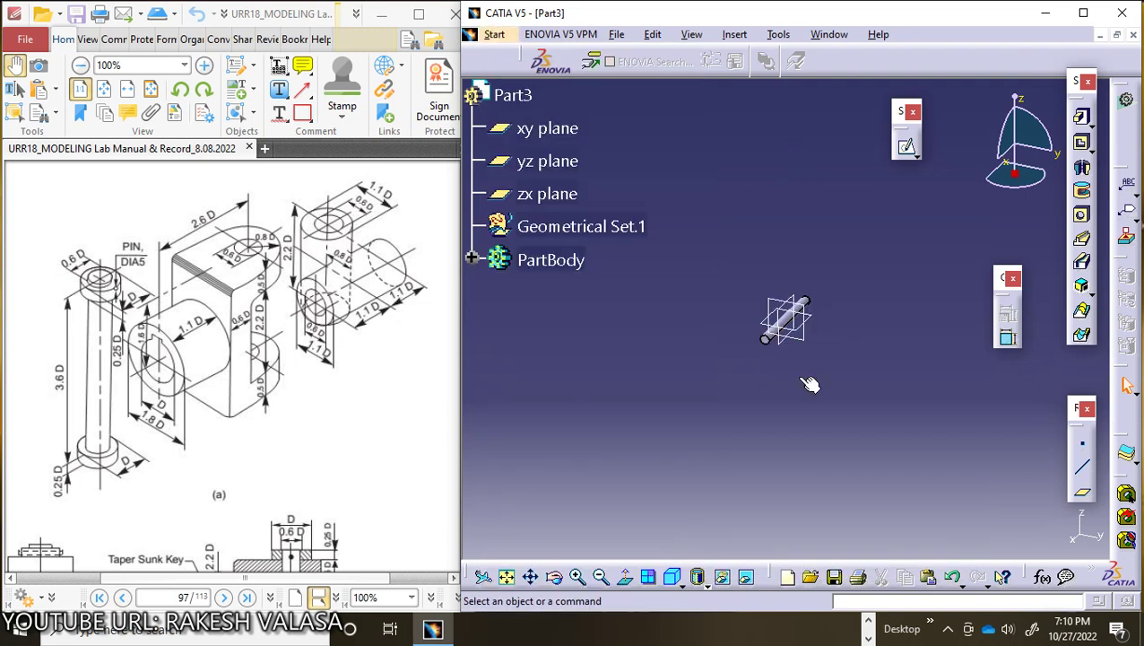
Save the cylindrical part as PIN in the ASSEMBLY folder.
click(834, 579)
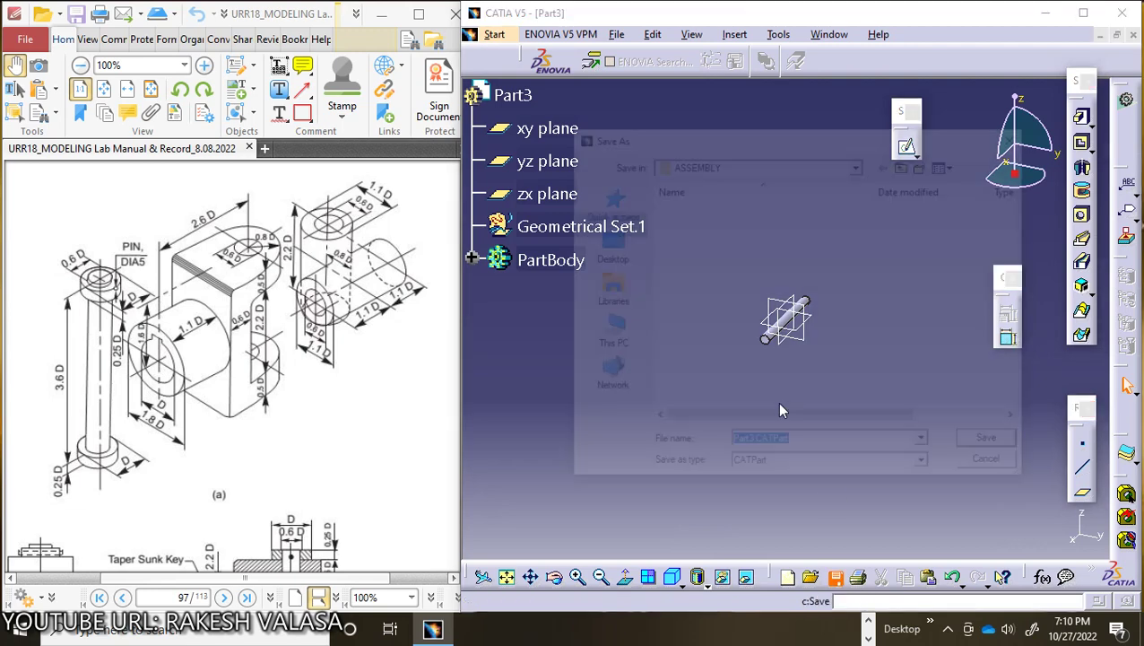
click(755, 447)
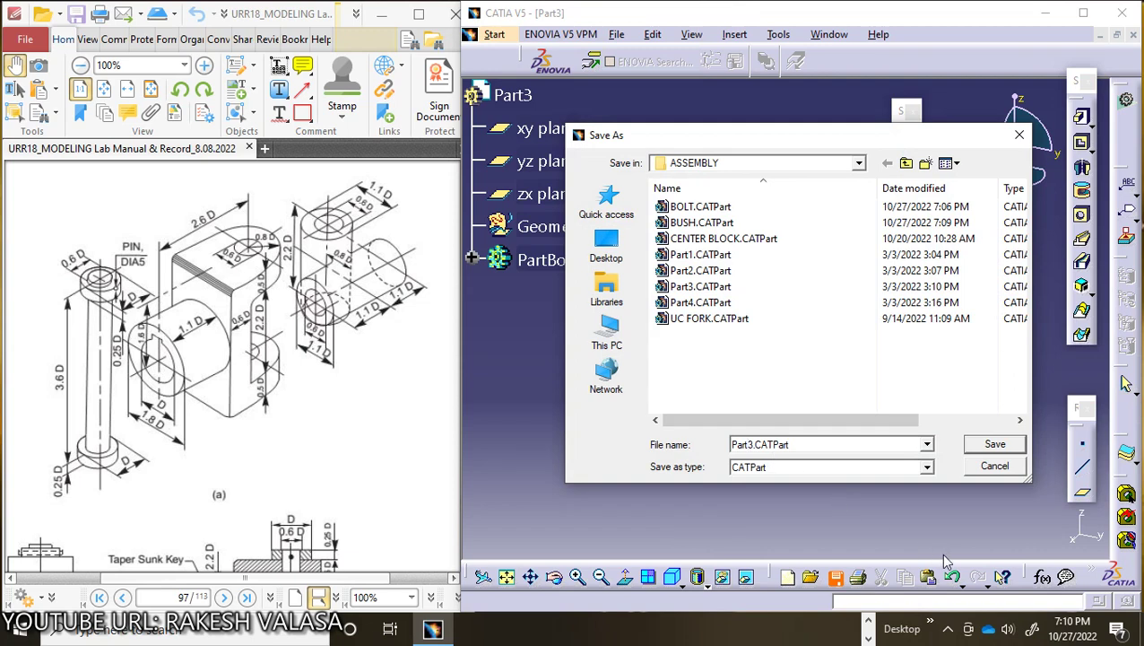
key(BackSpace)
key(BackSpace)
key(BackSpace)
key(BackSpace)
text(IN)
click(995, 444)
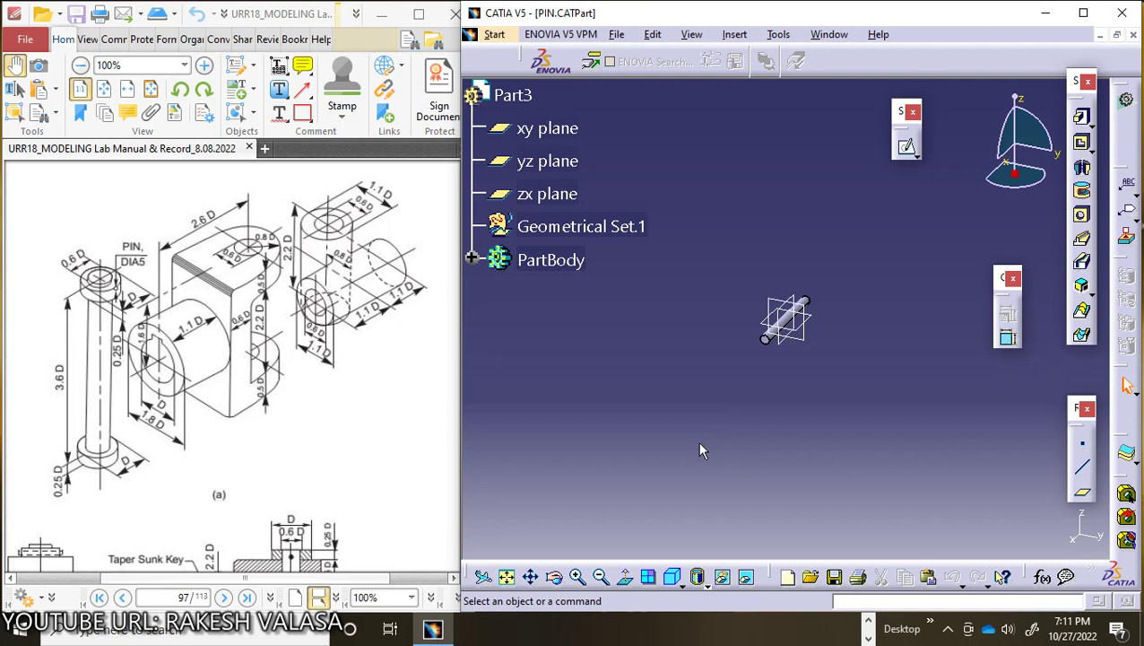
Minimize the PIN part window, then bring up the Product1 window, maximize it and minimize it too.
click(1101, 36)
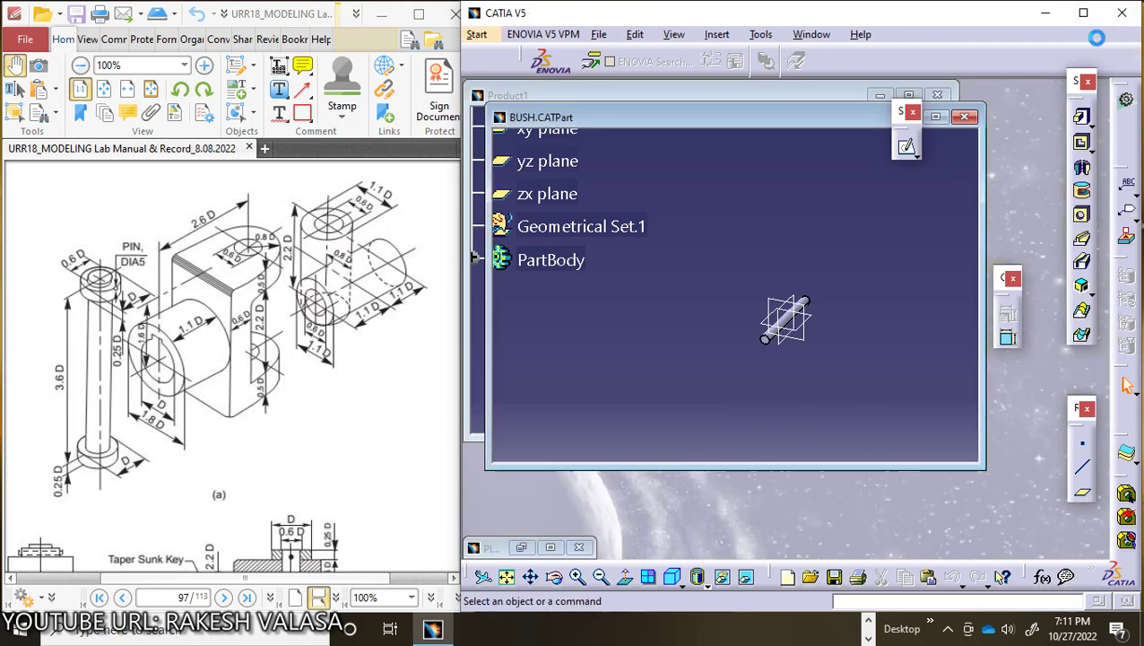
click(832, 90)
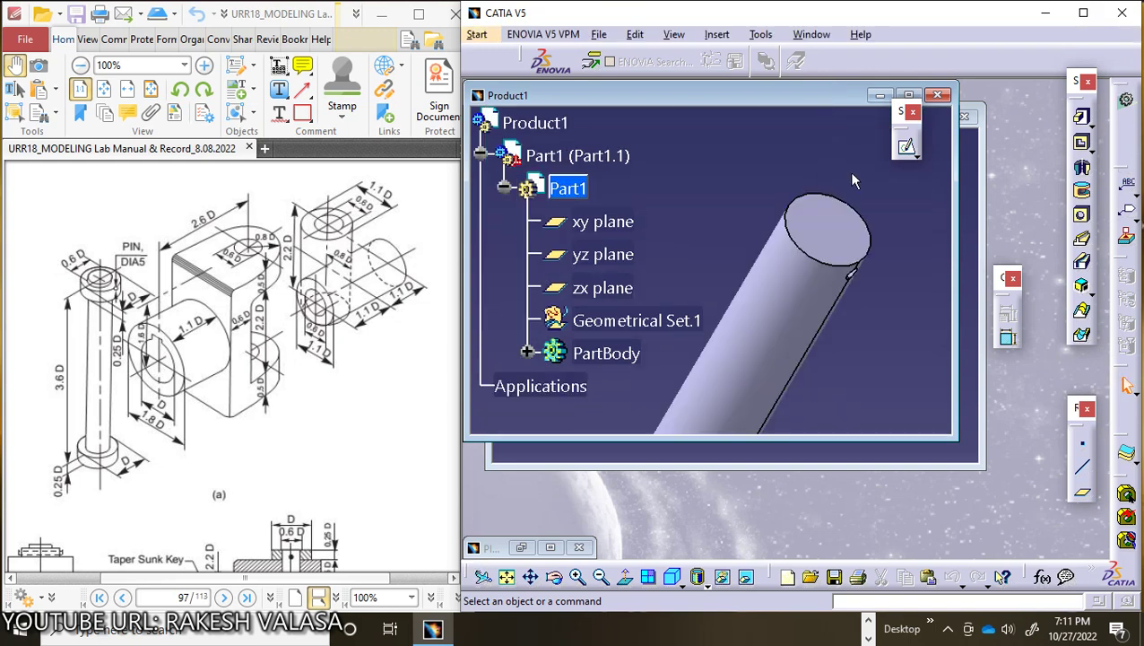
click(909, 94)
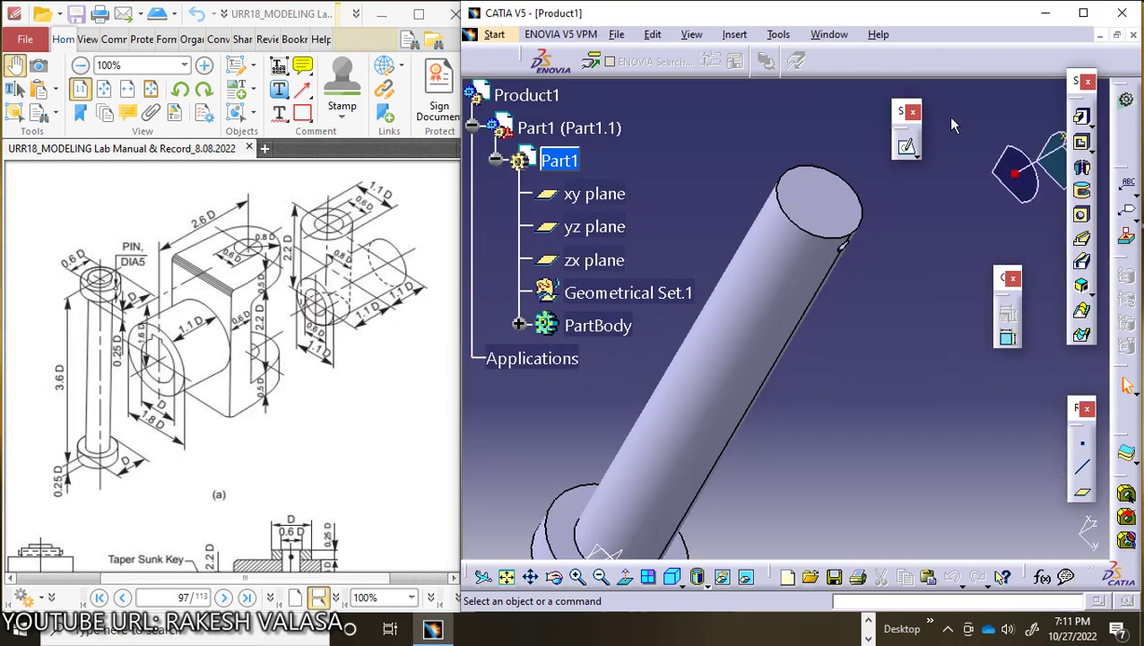
click(1102, 36)
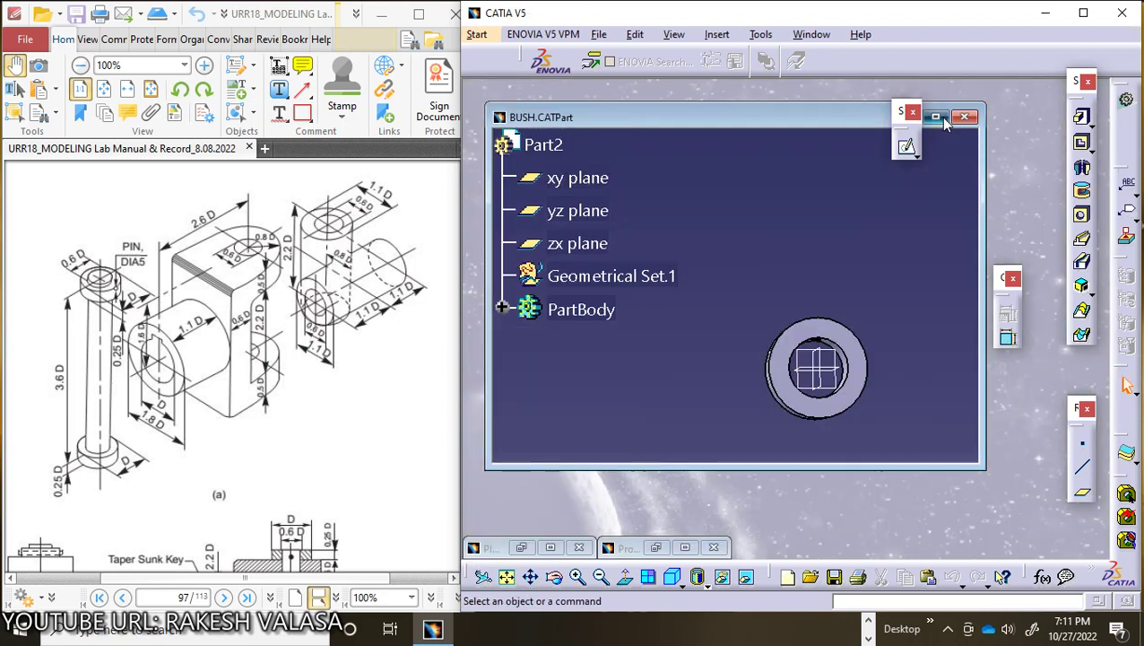